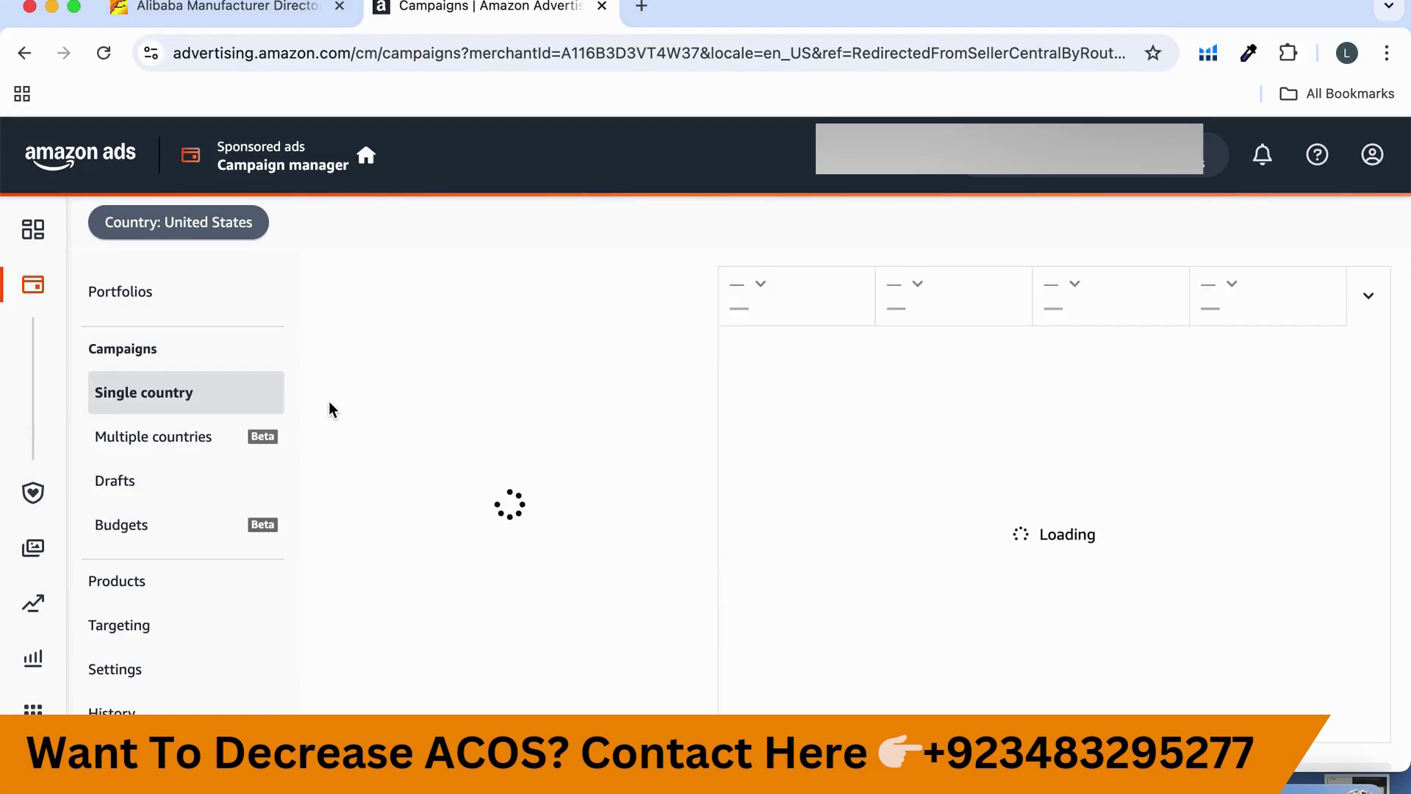
Start creating a new campaign from the single-country campaign list.
{"action": "scroll", "coordinate": [592, 478], "scroll_direction": "down", "scroll_amount": 2}
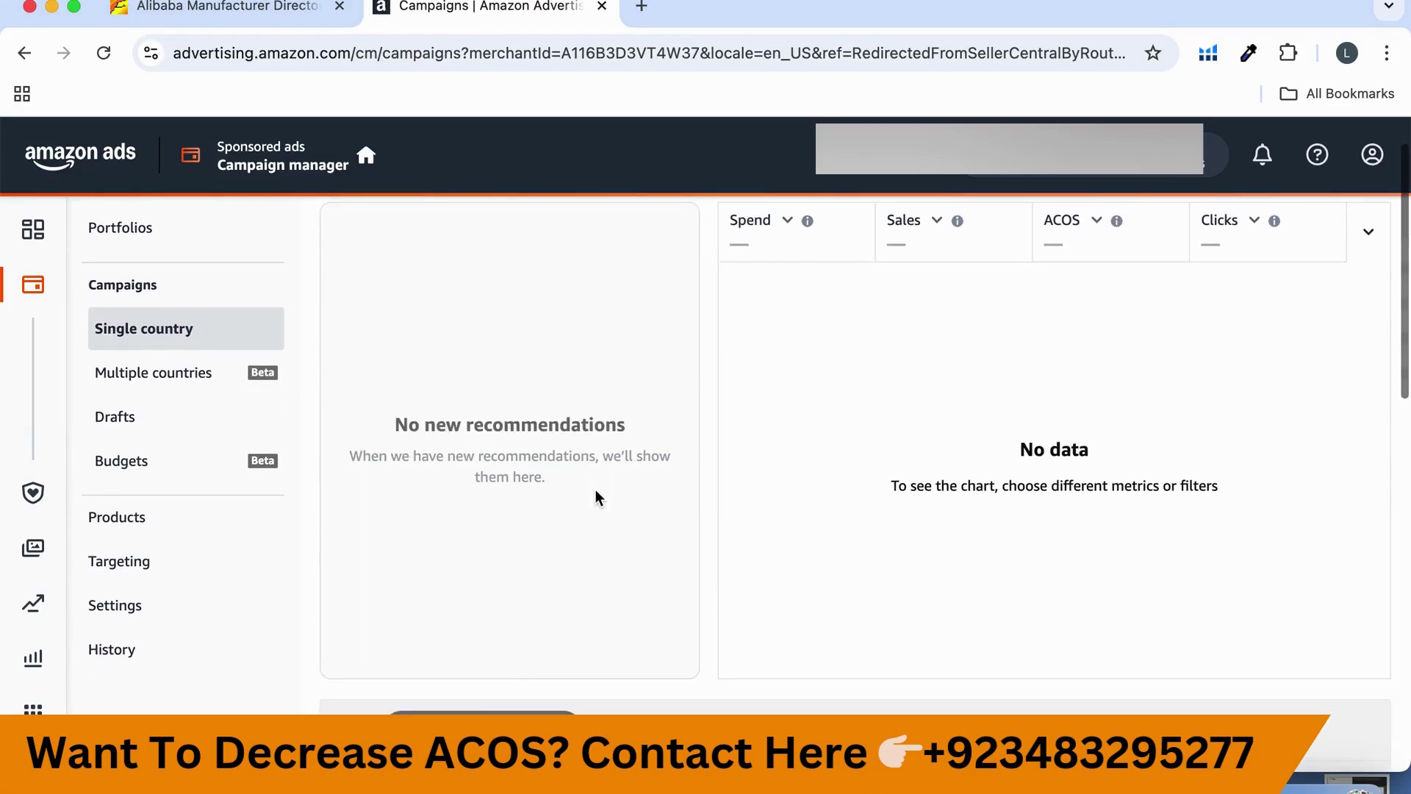
{"action": "scroll", "coordinate": [595, 491], "scroll_direction": "down", "scroll_amount": 5}
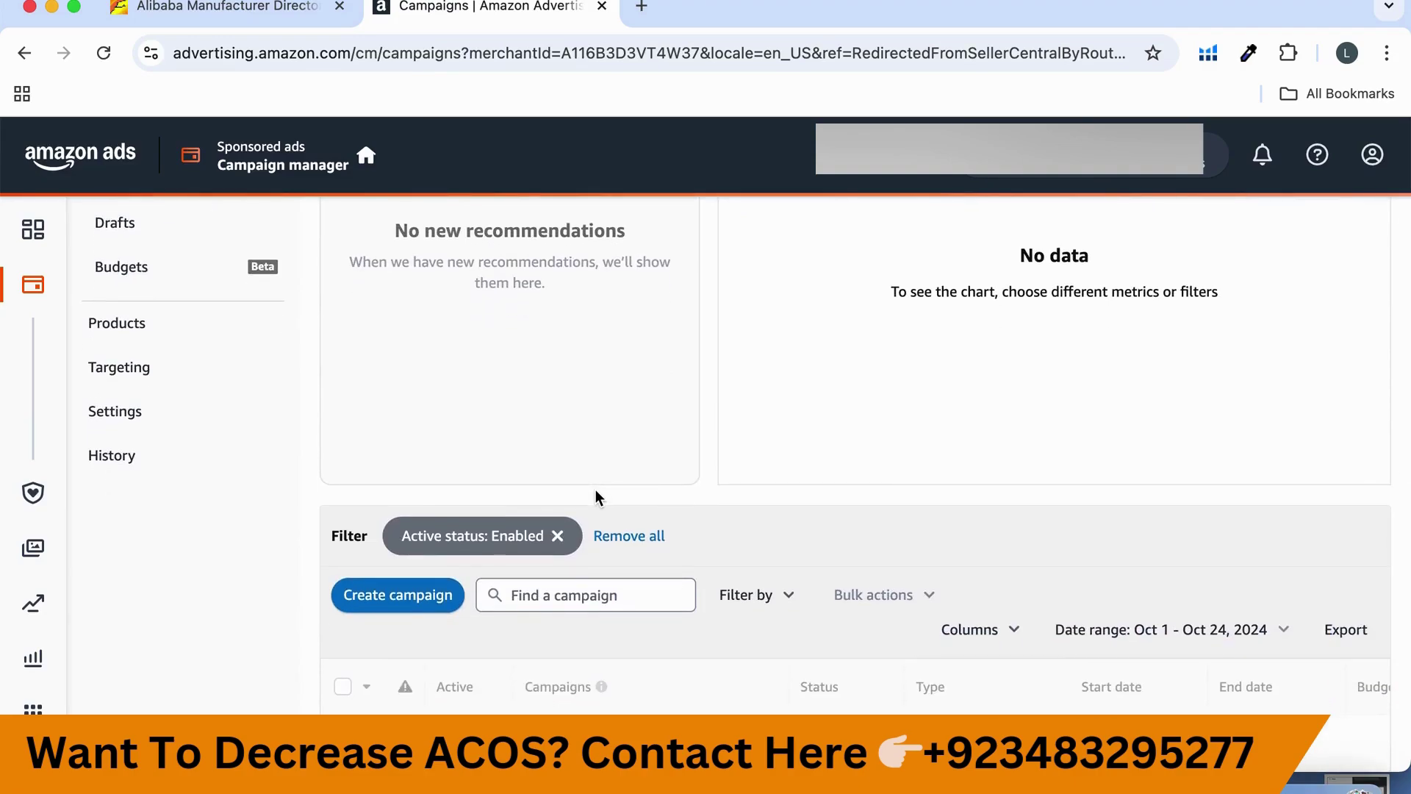
{"action": "scroll", "coordinate": [505, 654], "scroll_direction": "down", "scroll_amount": 1}
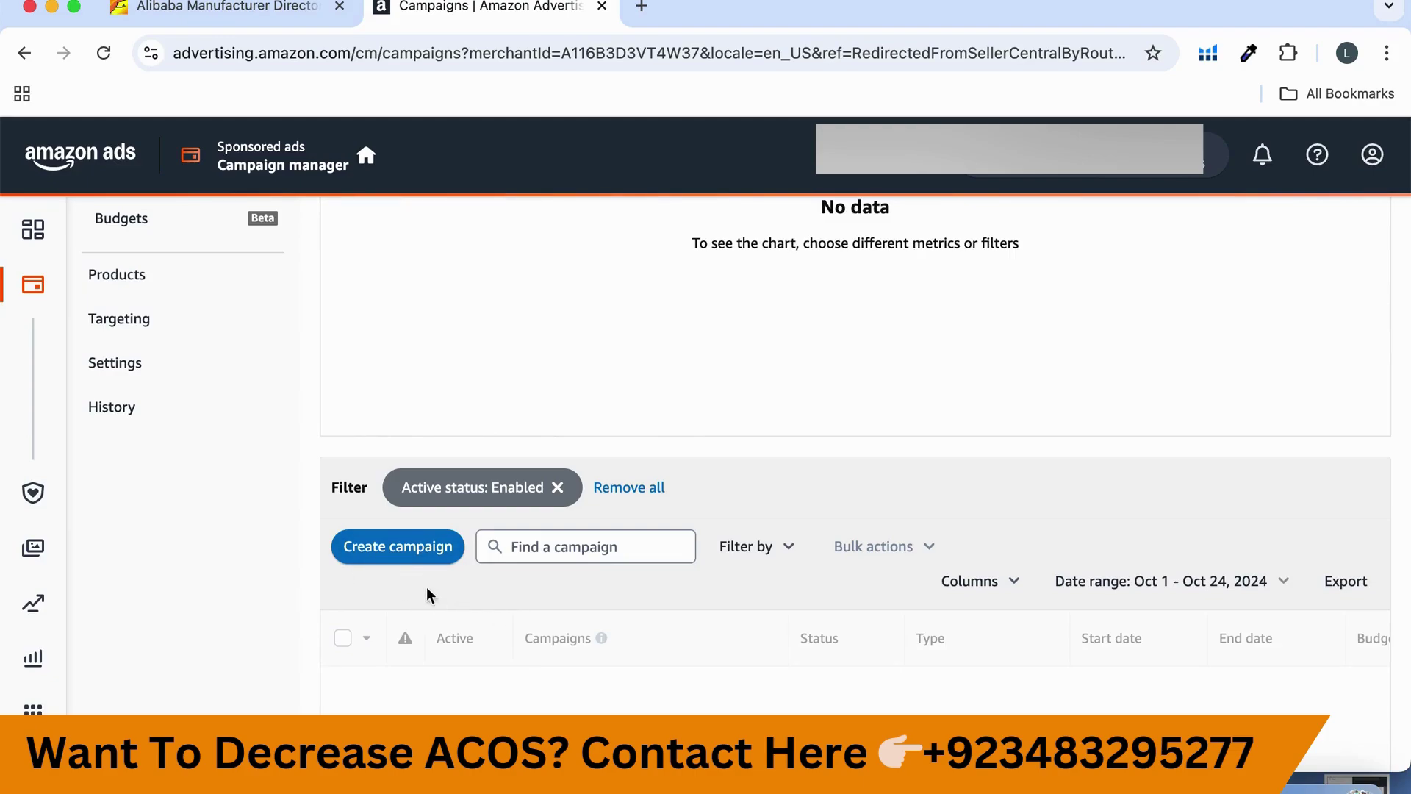
{"action": "scroll", "coordinate": [496, 675], "scroll_direction": "down", "scroll_amount": 3}
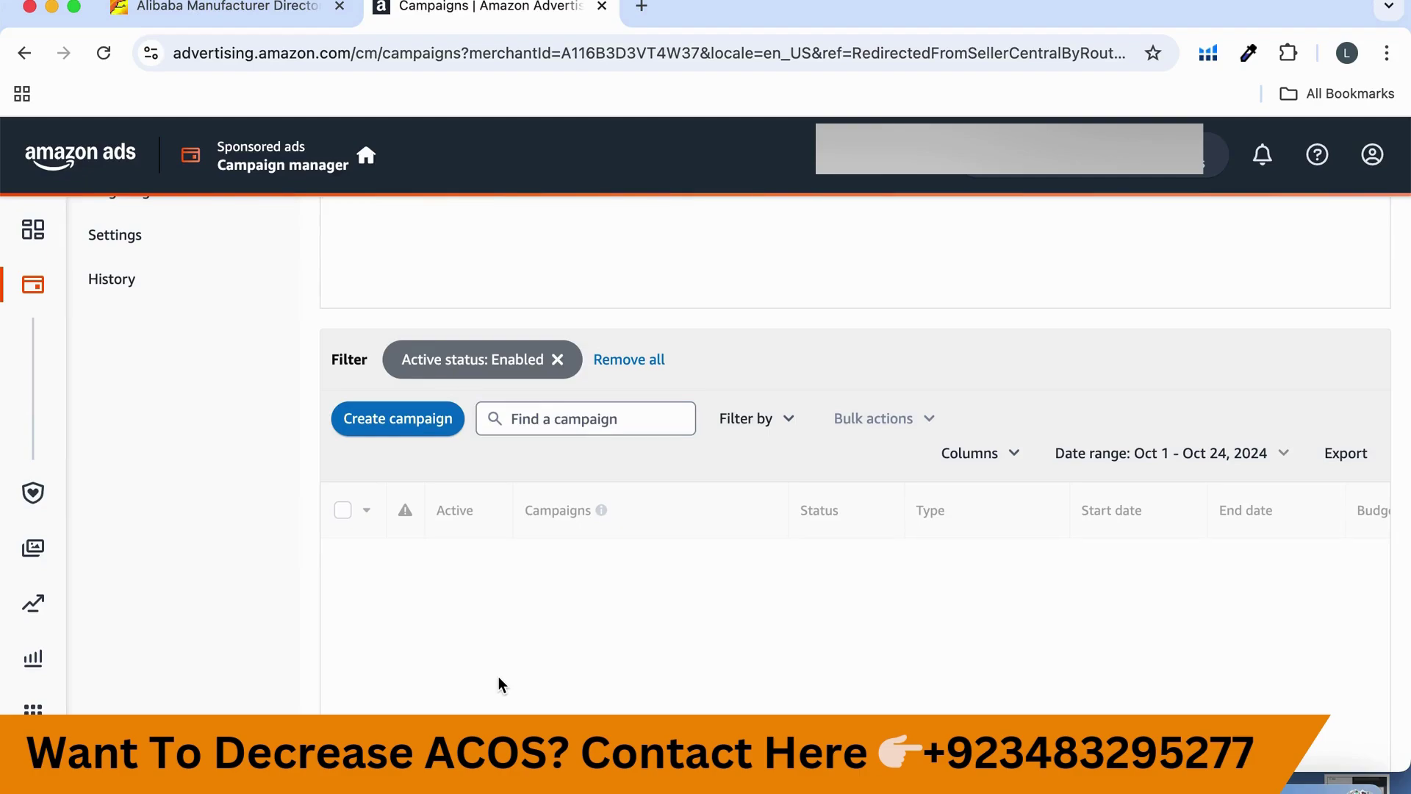
{"action": "scroll", "coordinate": [440, 571], "scroll_direction": "up", "scroll_amount": 4}
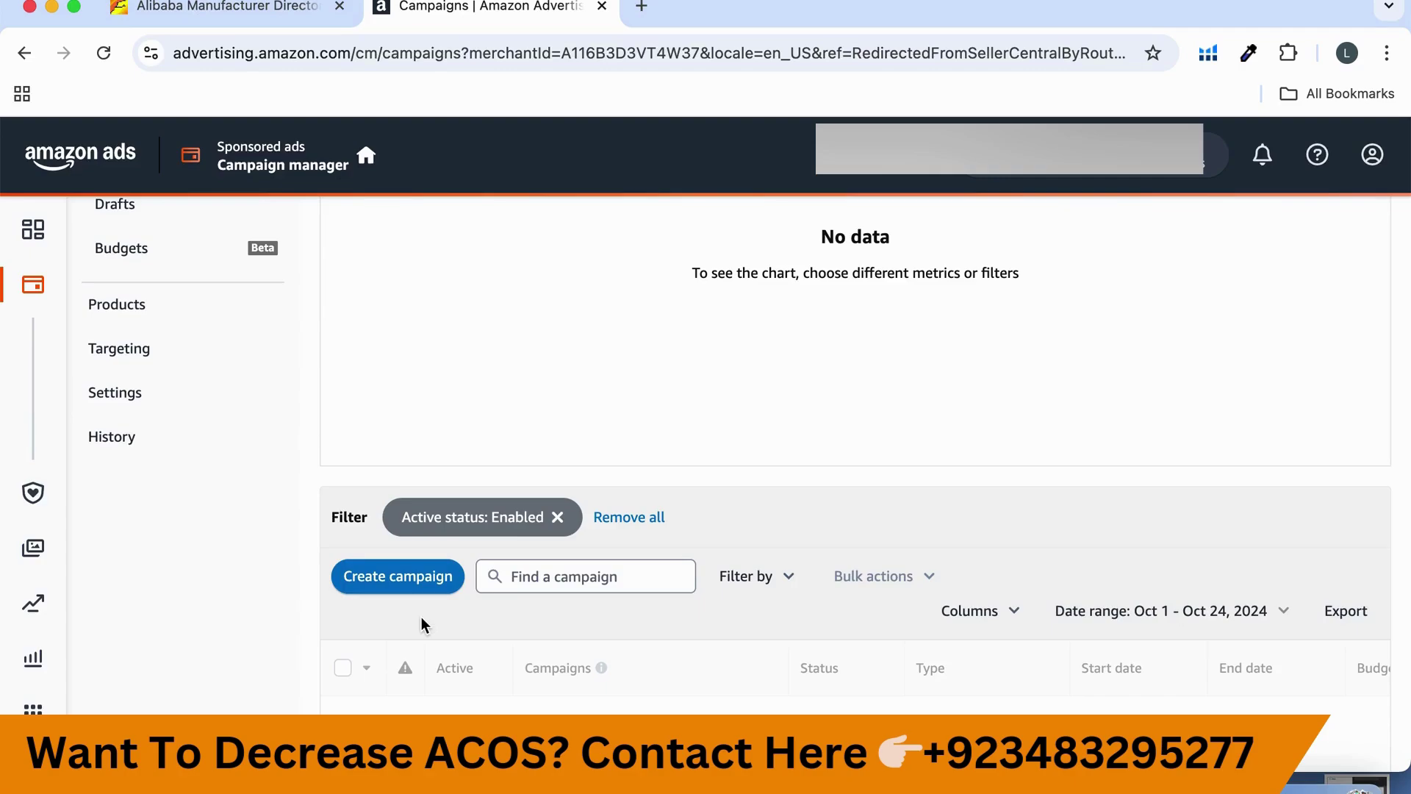
{"action": "left_click", "coordinate": [390, 588]}
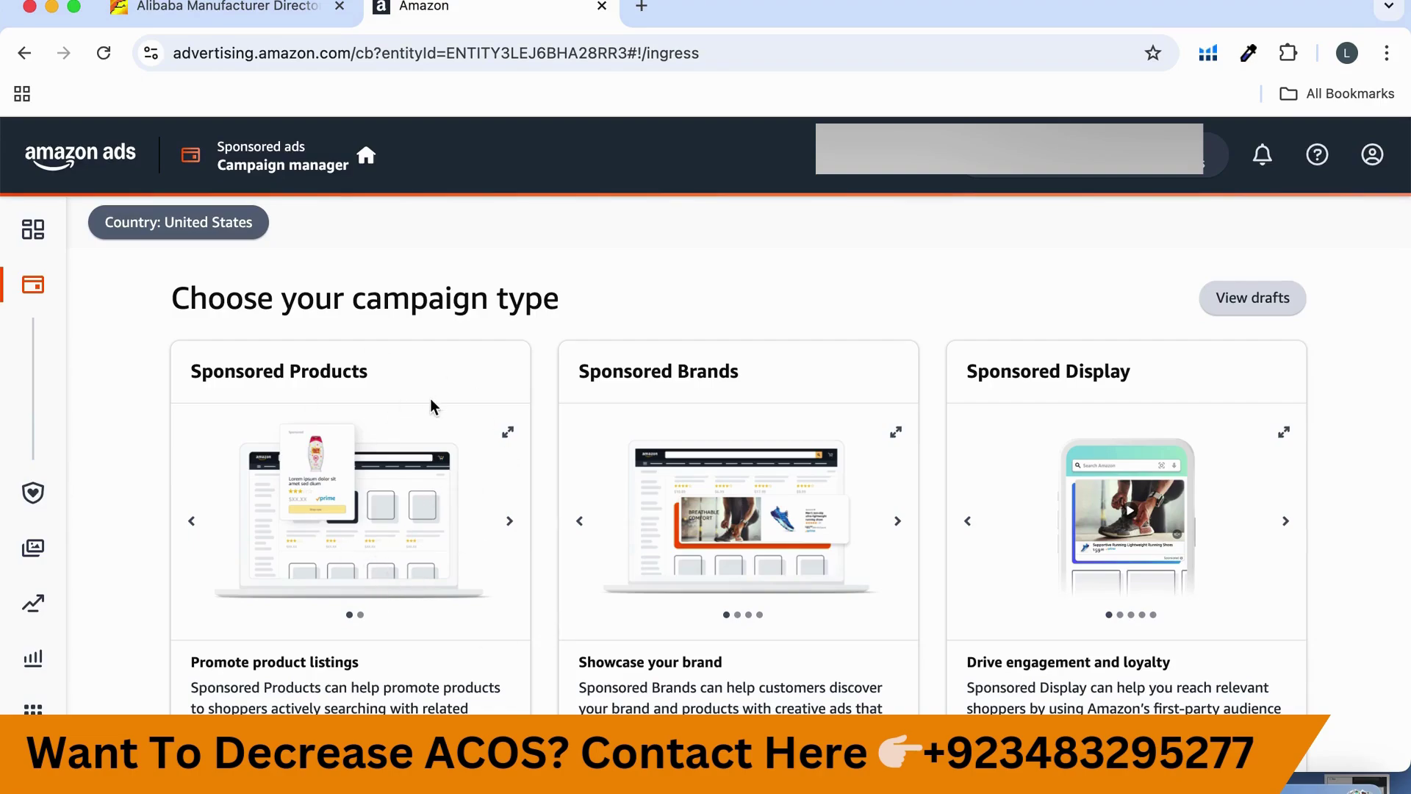
Examine the Sponsored Products, Sponsored Brands and Sponsored Display campaign types and their descriptions.
{"action": "scroll", "coordinate": [430, 406], "scroll_direction": "down", "scroll_amount": 3}
{"action": "scroll", "coordinate": [430, 406], "scroll_direction": "up", "scroll_amount": 3}
{"action": "scroll", "coordinate": [458, 468], "scroll_direction": "down", "scroll_amount": 3}
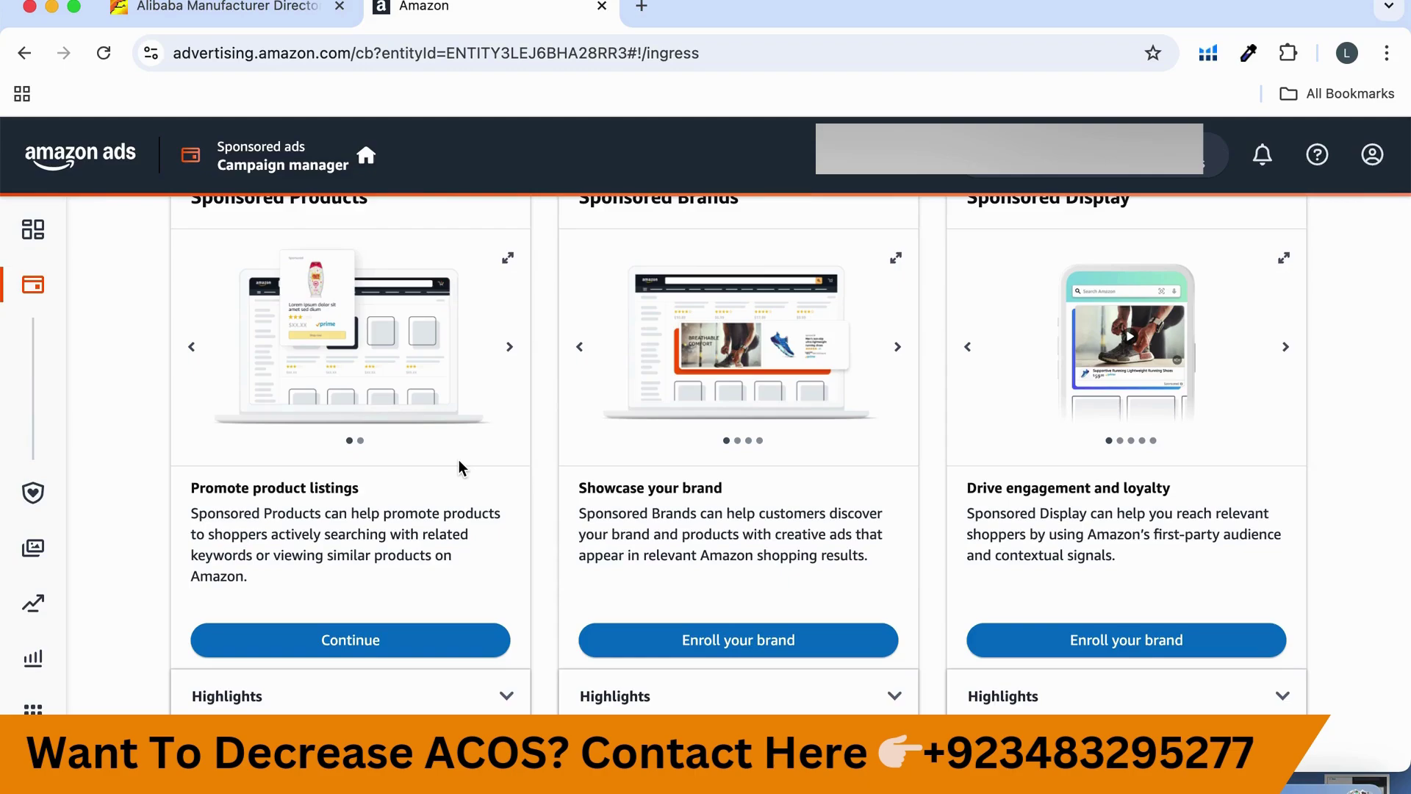
{"action": "scroll", "coordinate": [458, 468], "scroll_direction": "up", "scroll_amount": 3}
{"action": "scroll", "coordinate": [710, 556], "scroll_direction": "down", "scroll_amount": 3}
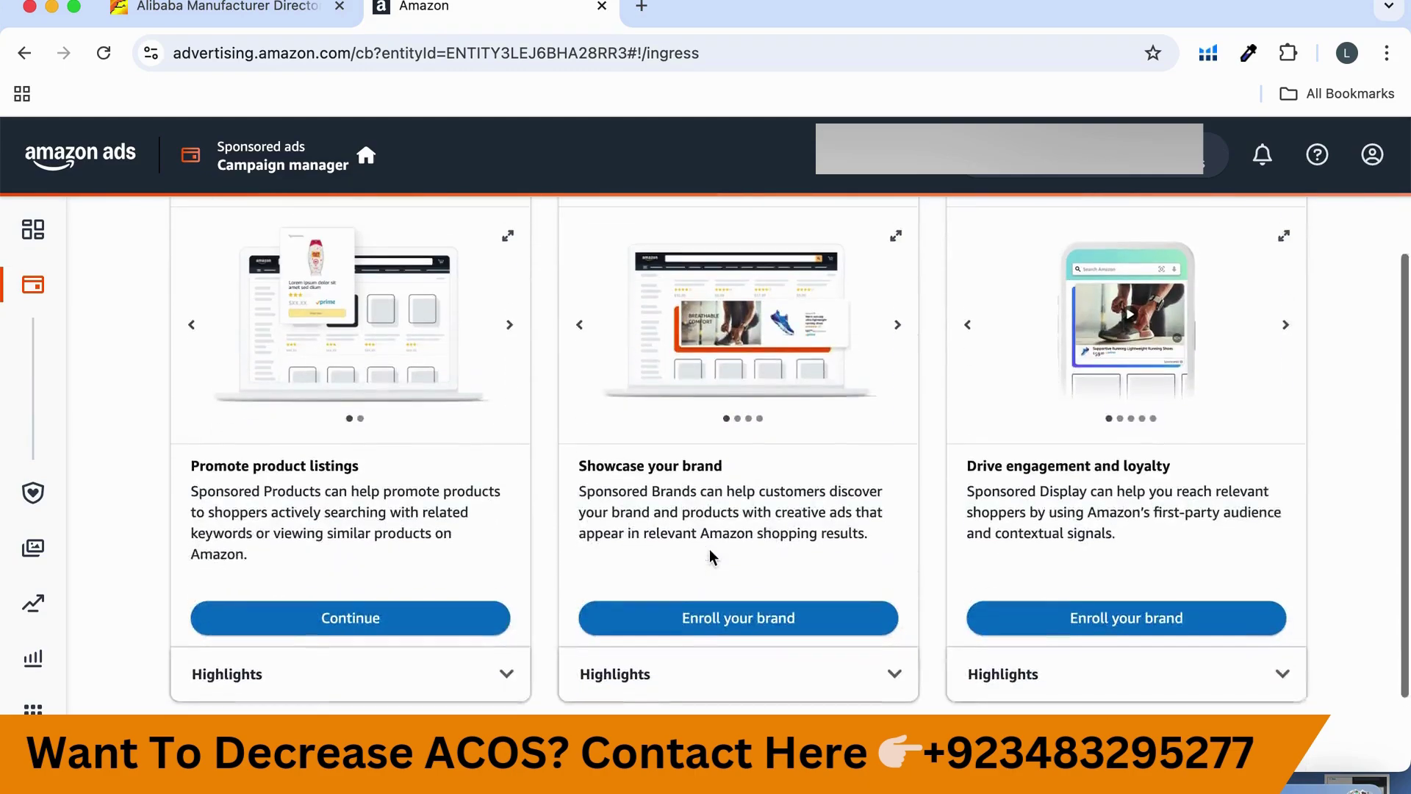
{"action": "scroll", "coordinate": [709, 556], "scroll_direction": "up", "scroll_amount": 3}
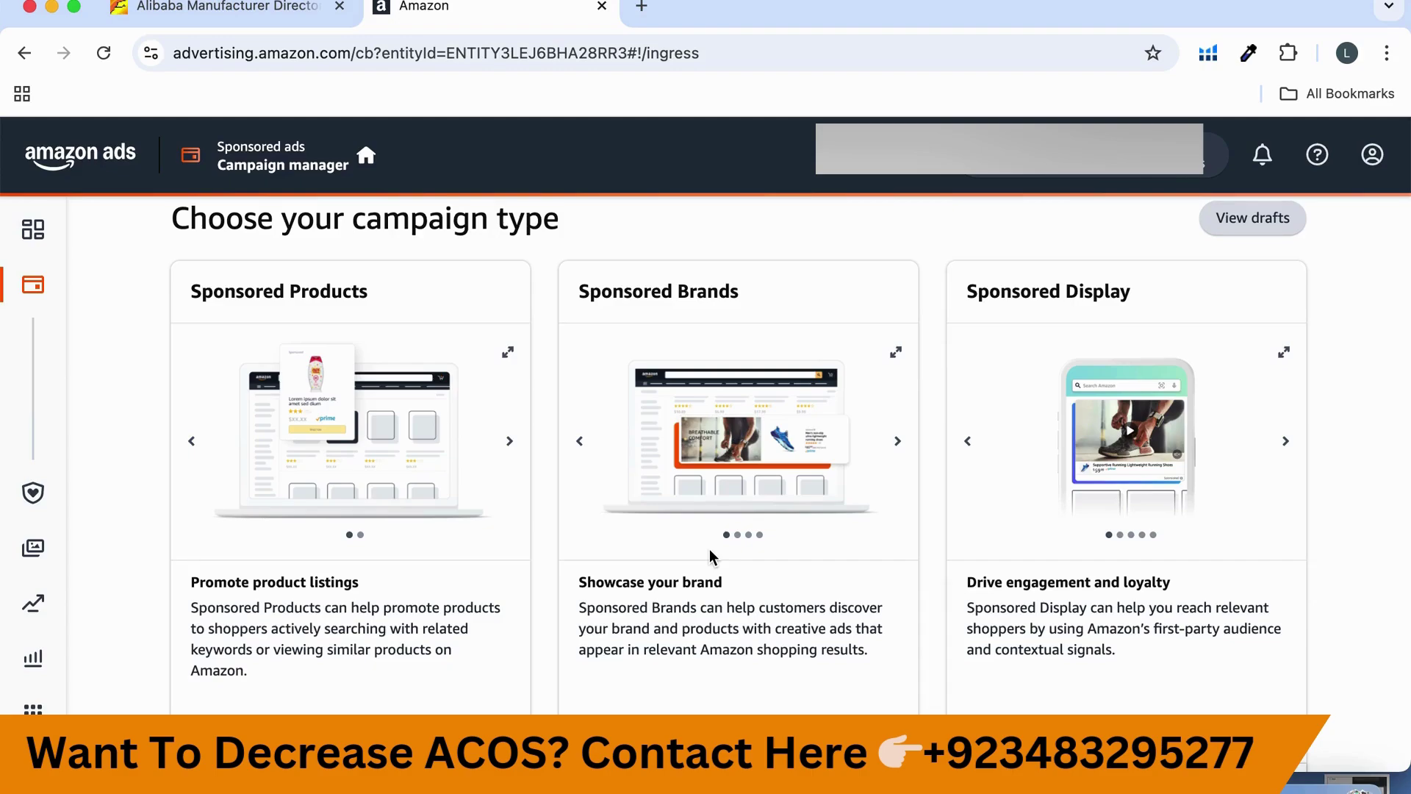
{"action": "scroll", "coordinate": [410, 515], "scroll_direction": "down", "scroll_amount": 2}
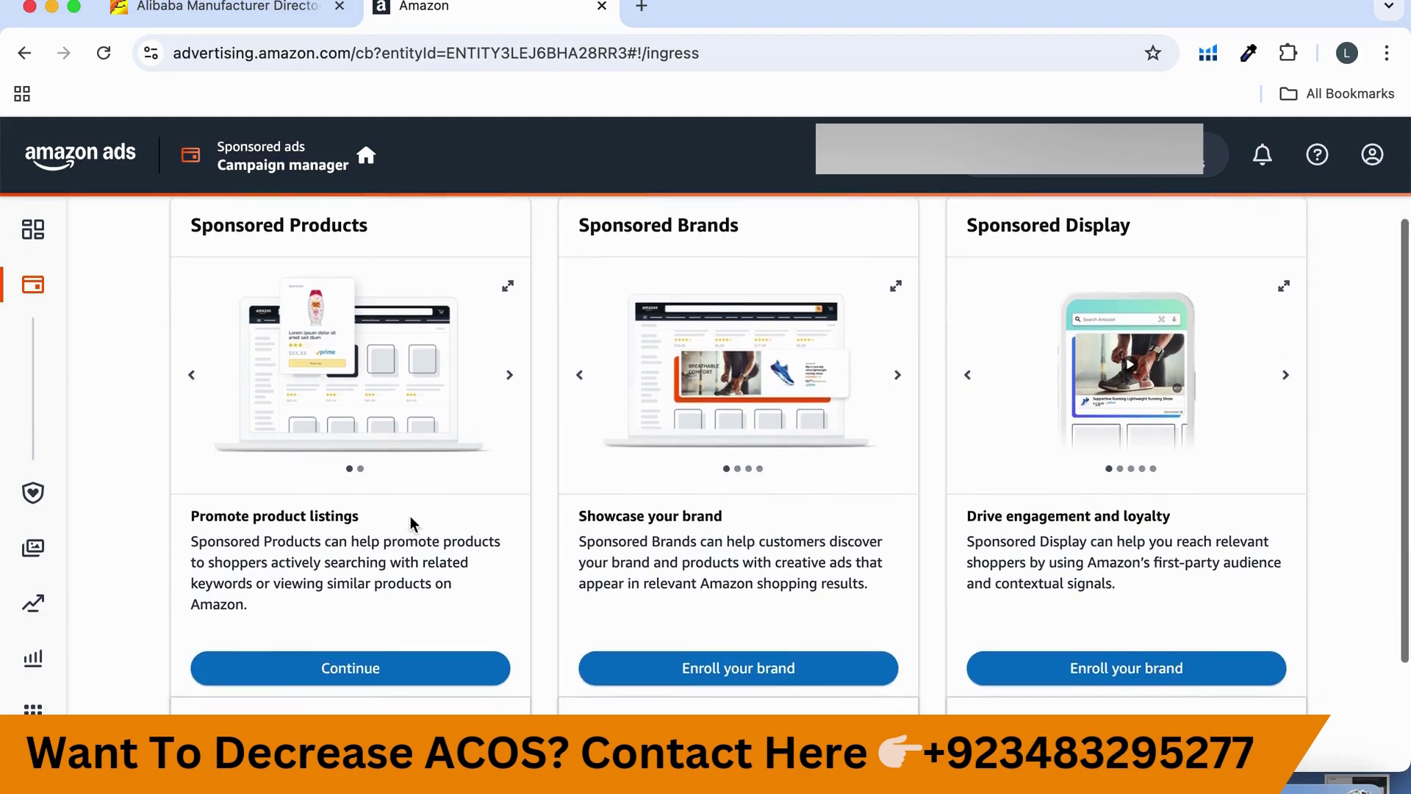
{"action": "scroll", "coordinate": [410, 516], "scroll_direction": "up", "scroll_amount": 4}
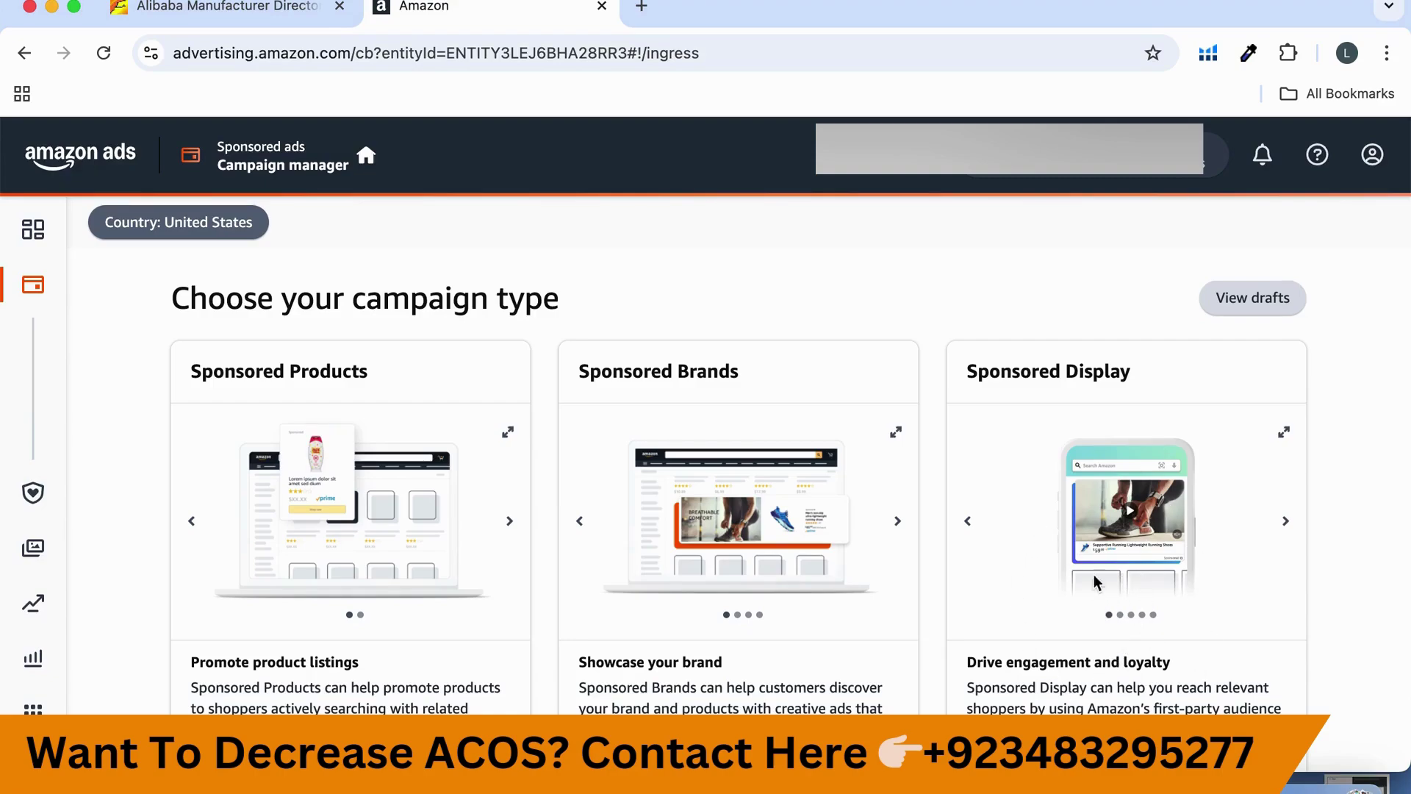
Choose the Sponsored Products campaign type and continue to its setup.
{"action": "scroll", "coordinate": [1111, 592], "scroll_direction": "down", "scroll_amount": 3}
{"action": "scroll", "coordinate": [1110, 588], "scroll_direction": "up", "scroll_amount": 1}
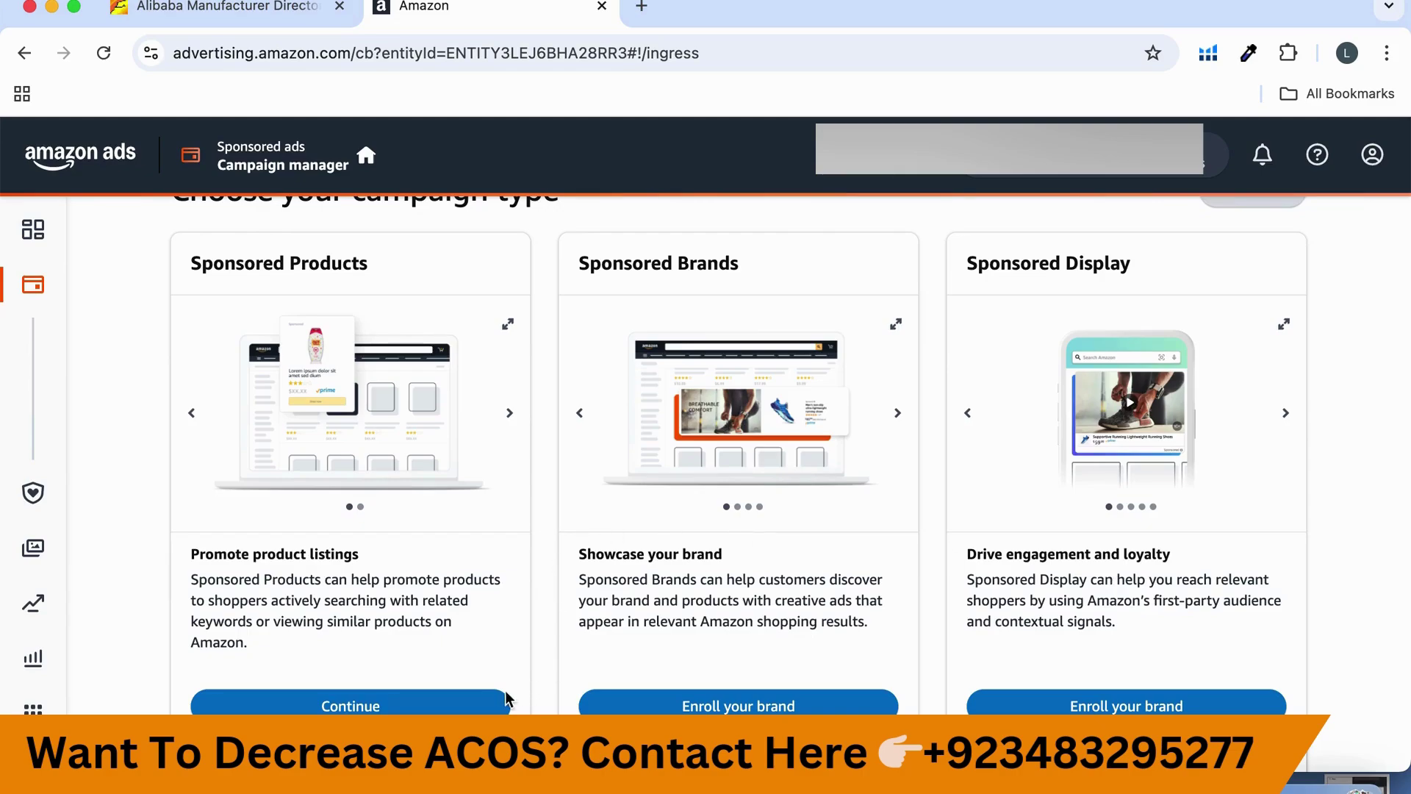
{"action": "scroll", "coordinate": [510, 698], "scroll_direction": "down", "scroll_amount": 1}
{"action": "left_click", "coordinate": [423, 624]}
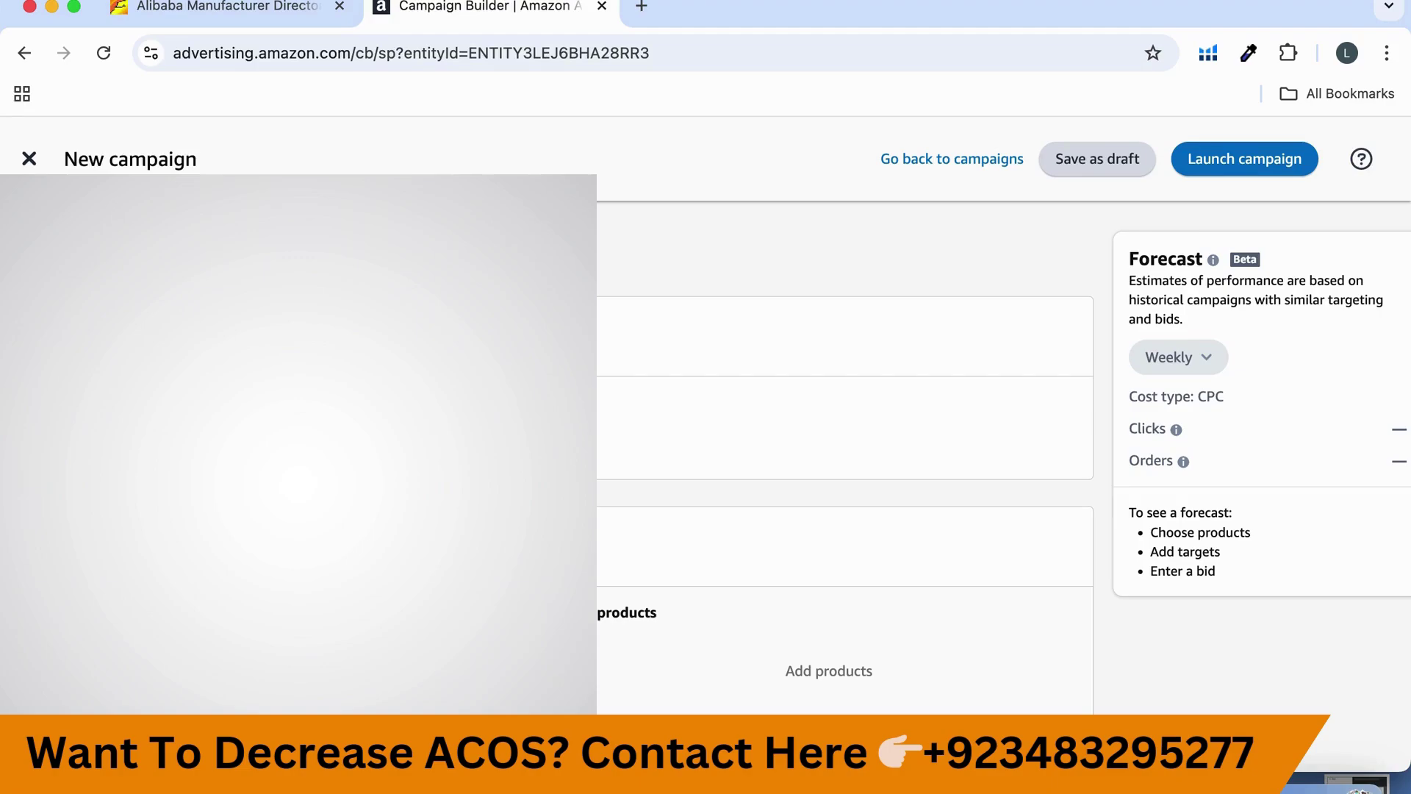
Set the automatic targeting to use bids by targeting group instead of a default bid.
{"action": "scroll", "coordinate": [845, 456], "scroll_direction": "down", "scroll_amount": 5}
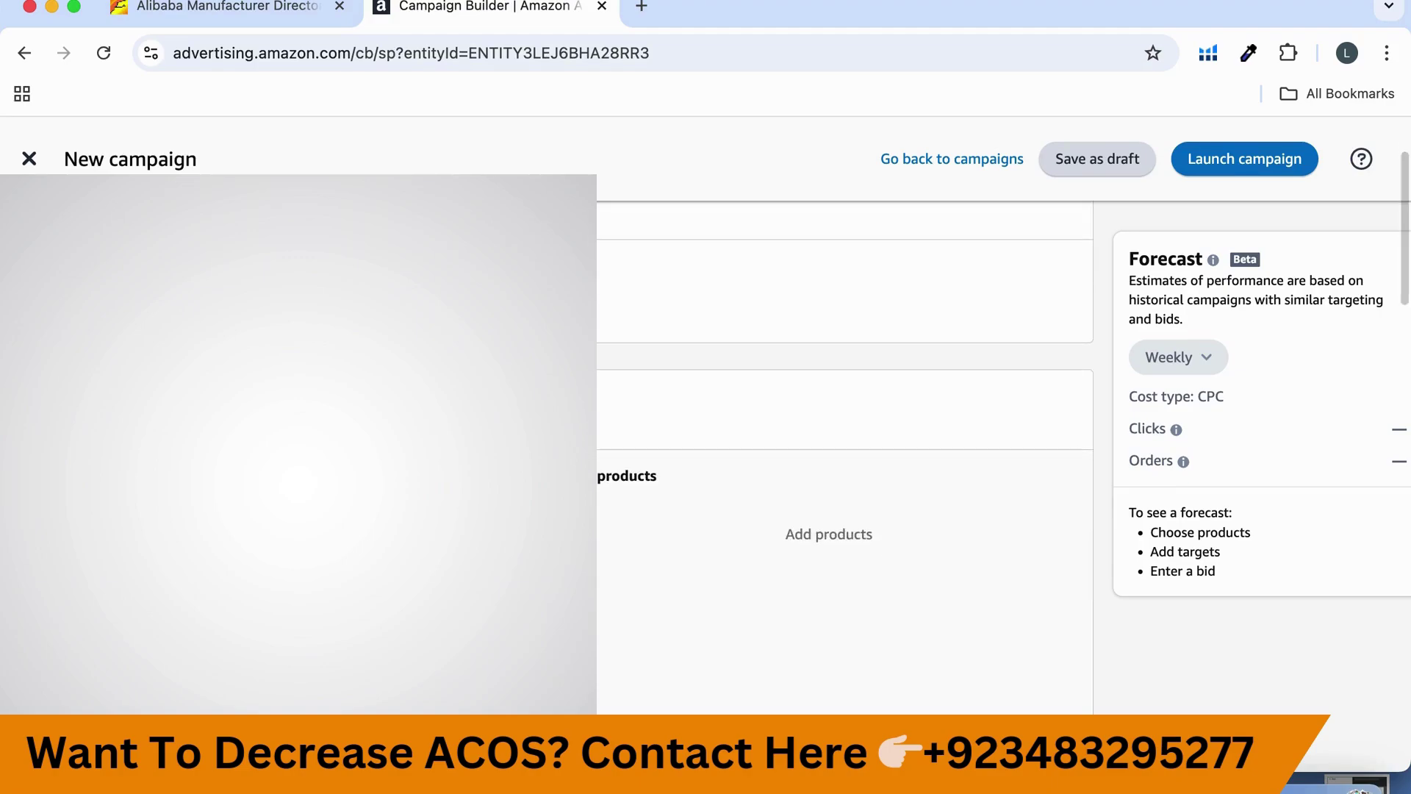
{"action": "scroll", "coordinate": [845, 455], "scroll_direction": "up", "scroll_amount": 1}
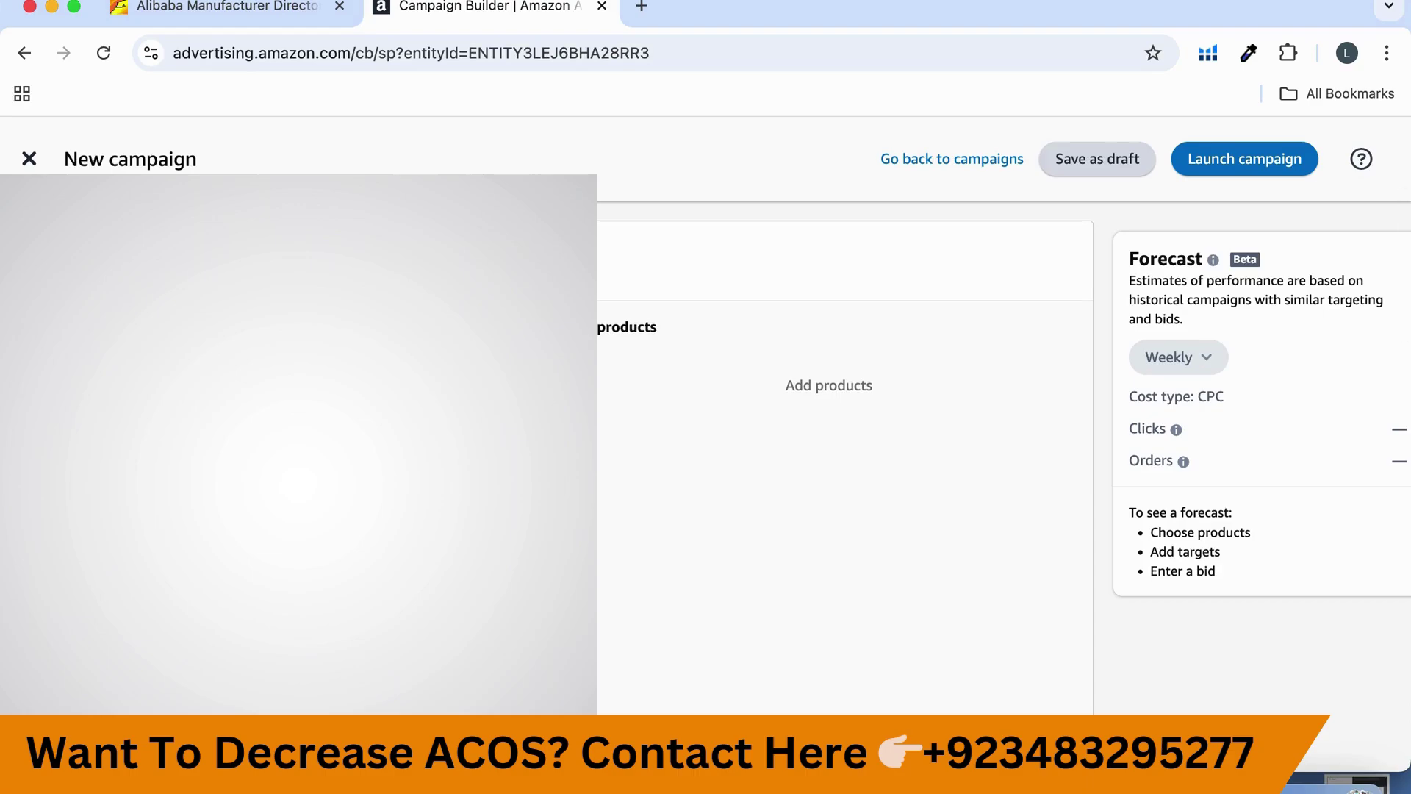
{"action": "scroll", "coordinate": [845, 455], "scroll_direction": "down", "scroll_amount": 2}
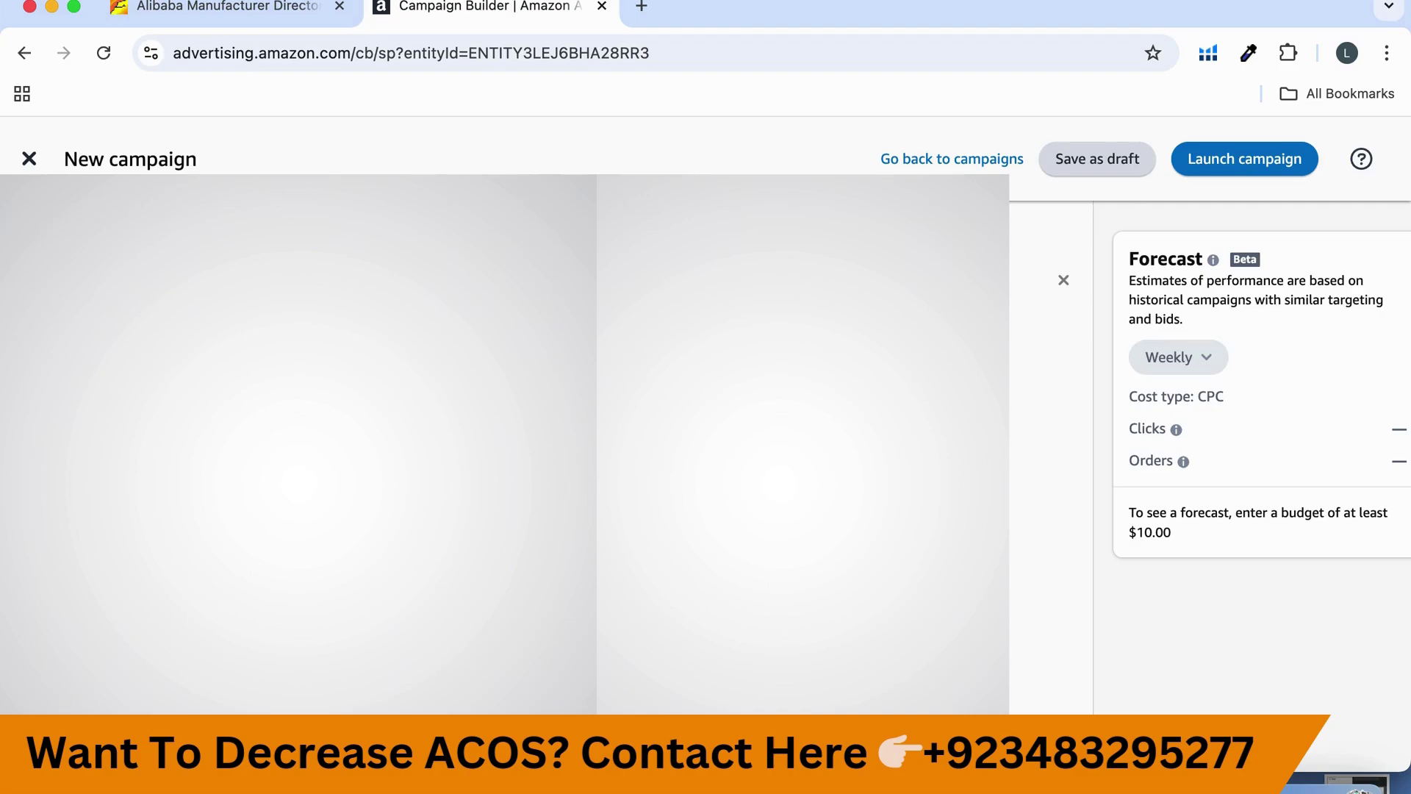
{"action": "scroll", "coordinate": [845, 456], "scroll_direction": "down", "scroll_amount": 5}
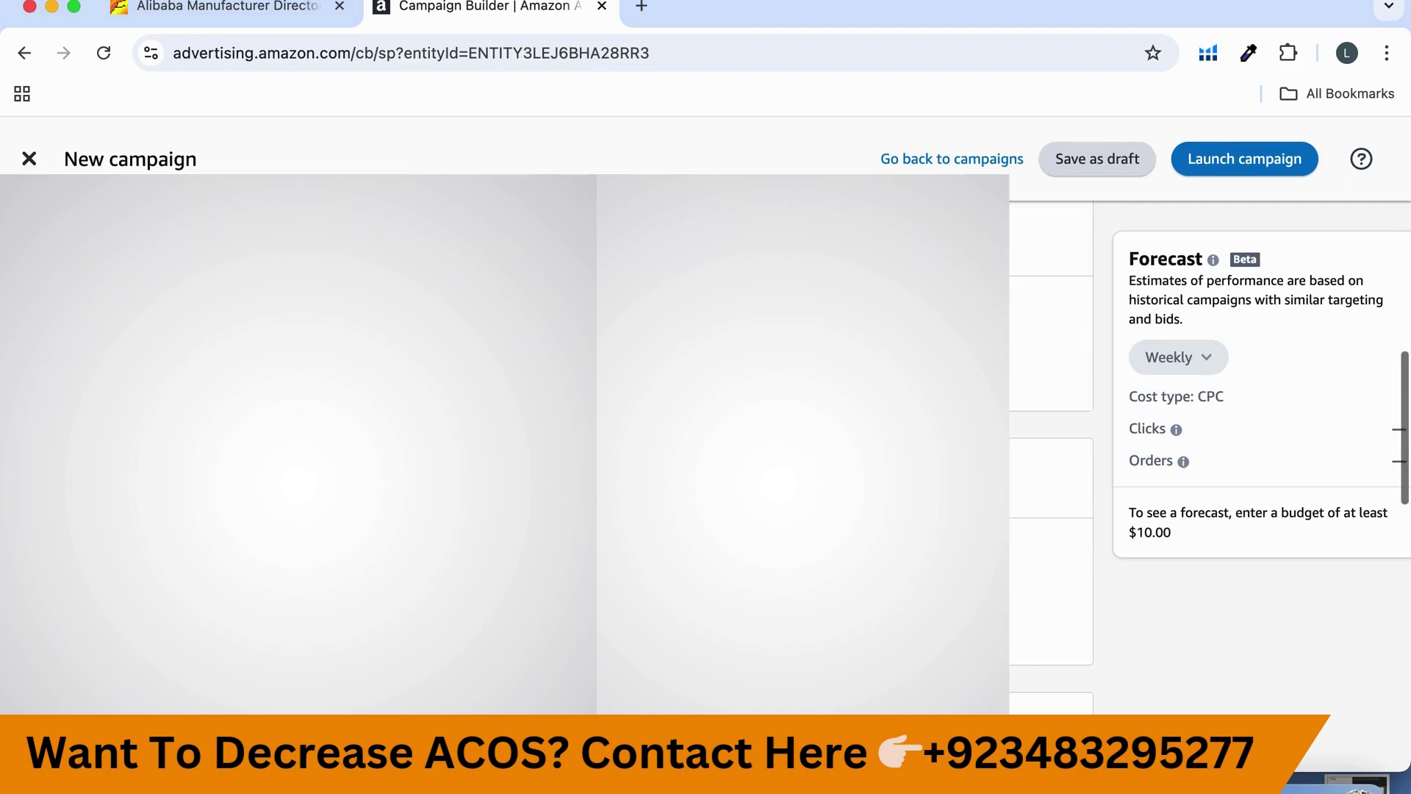
{"action": "left_click_drag", "start_coordinate": [149, 236], "coordinate": [58, 233]}
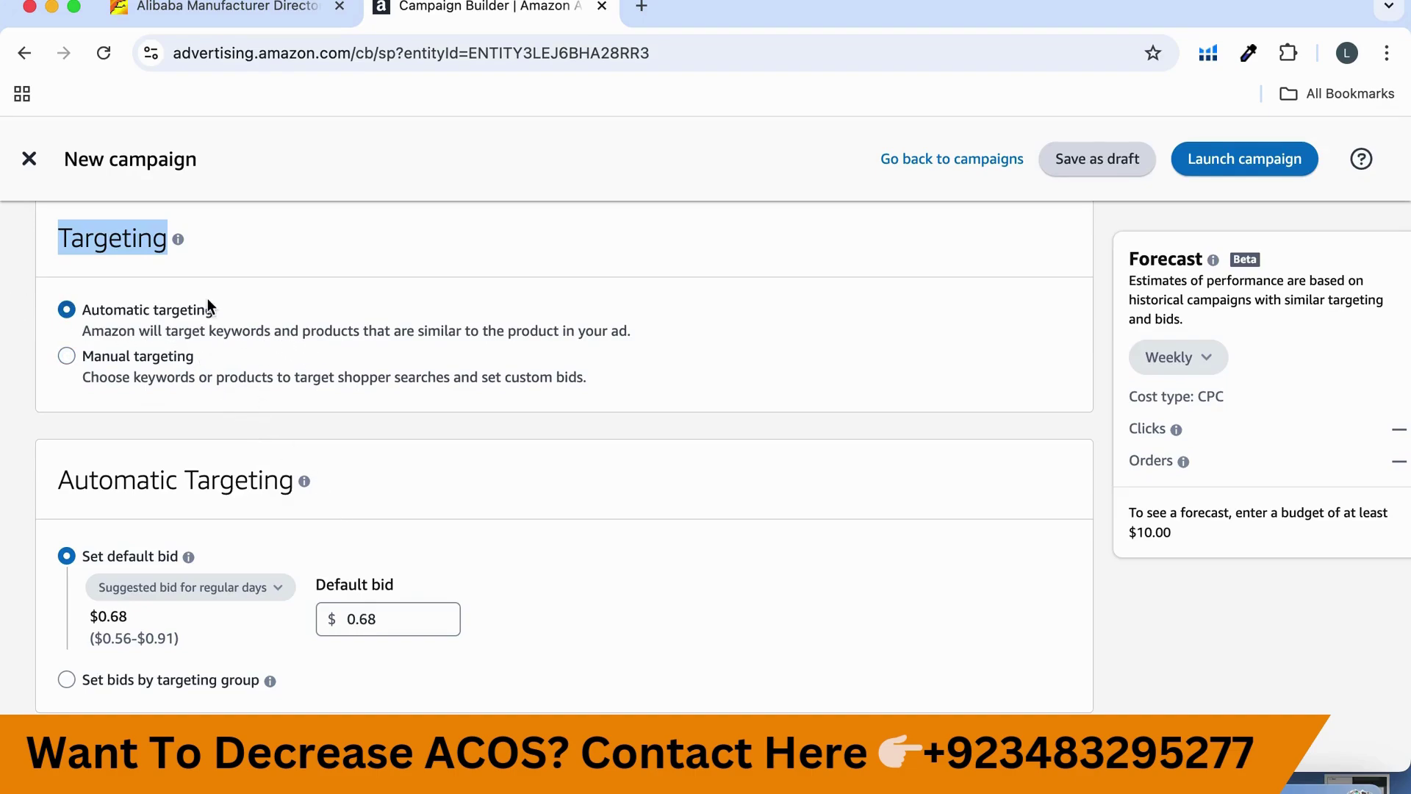
{"action": "scroll", "coordinate": [238, 501], "scroll_direction": "down", "scroll_amount": 2}
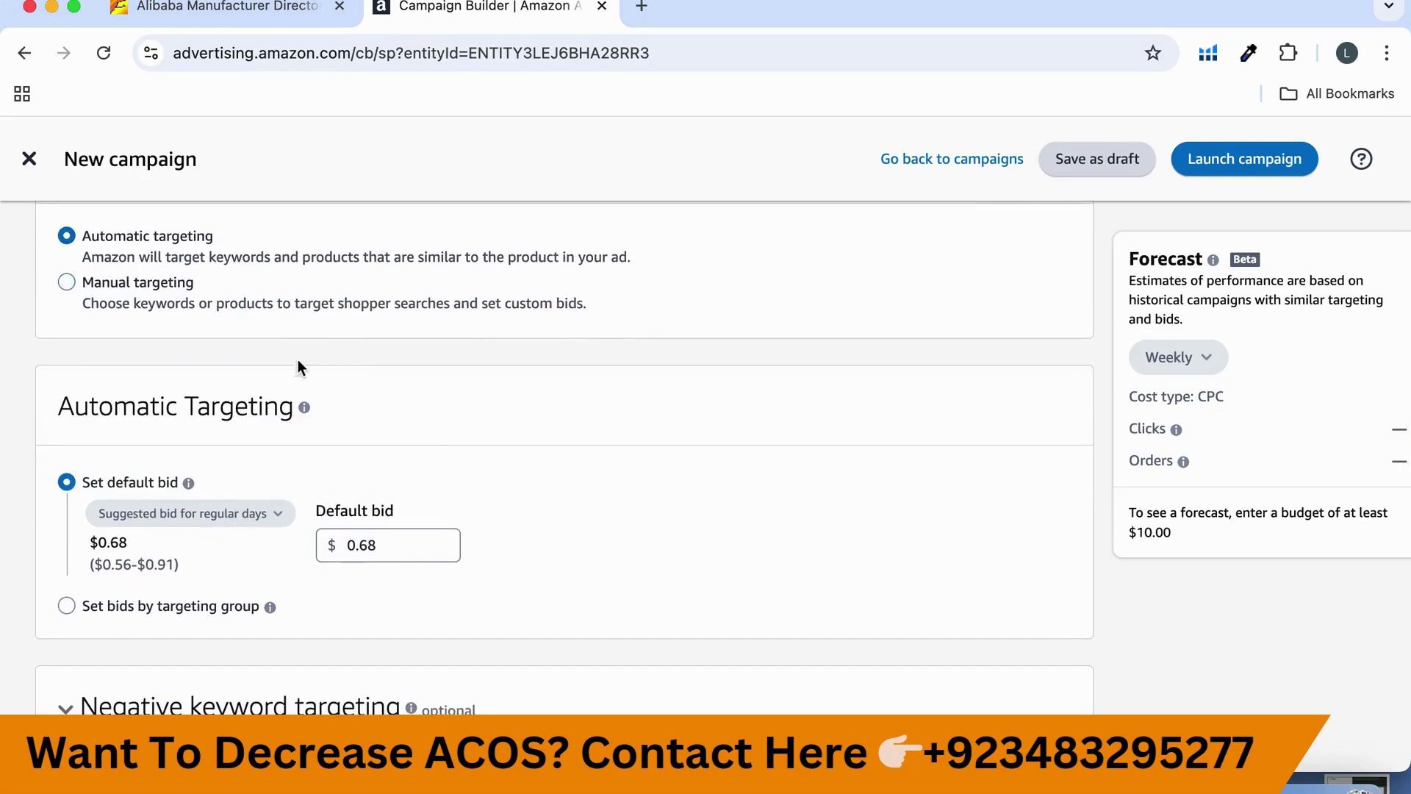
{"action": "scroll", "coordinate": [139, 489], "scroll_direction": "down", "scroll_amount": 2}
{"action": "left_click", "coordinate": [147, 422]}
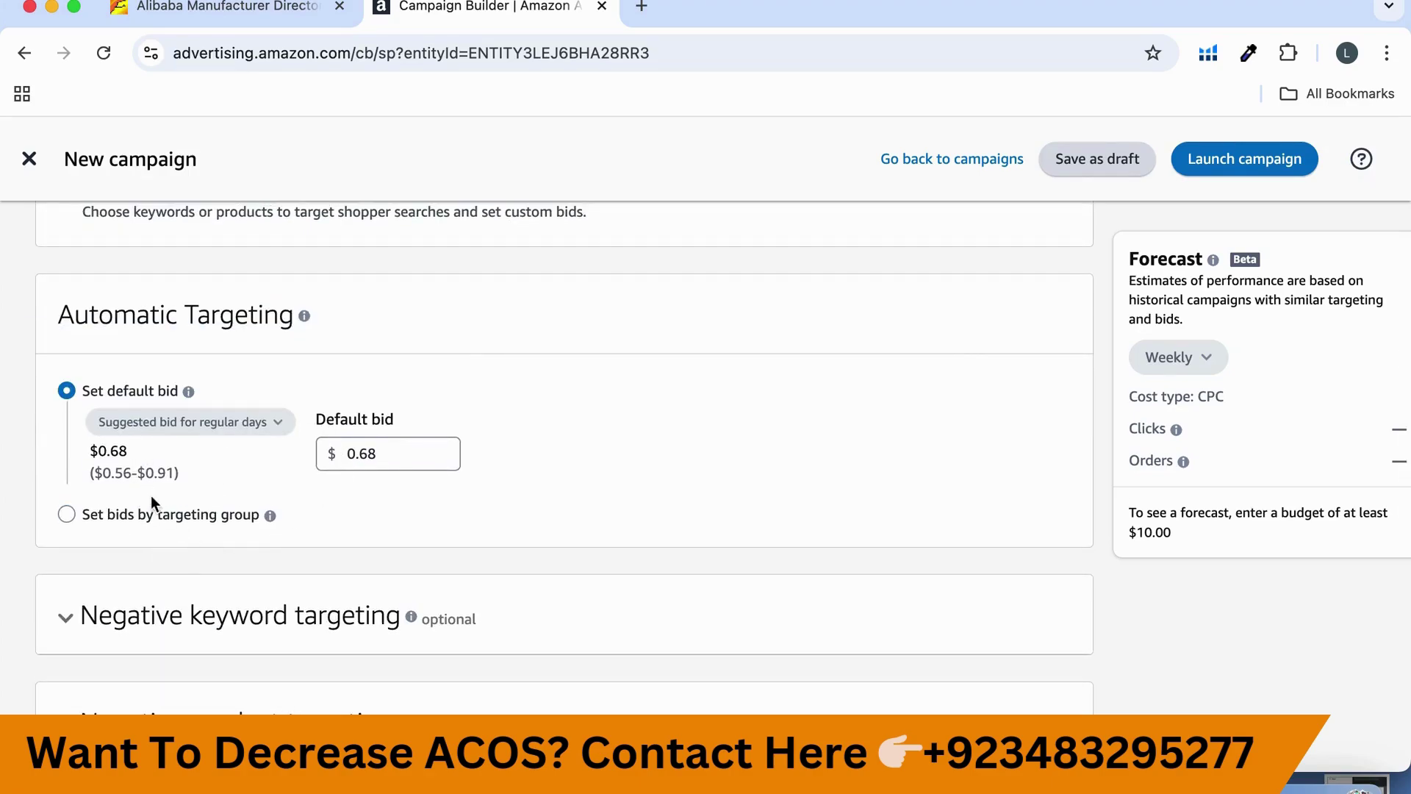
{"action": "mouse_move", "coordinate": [187, 423]}
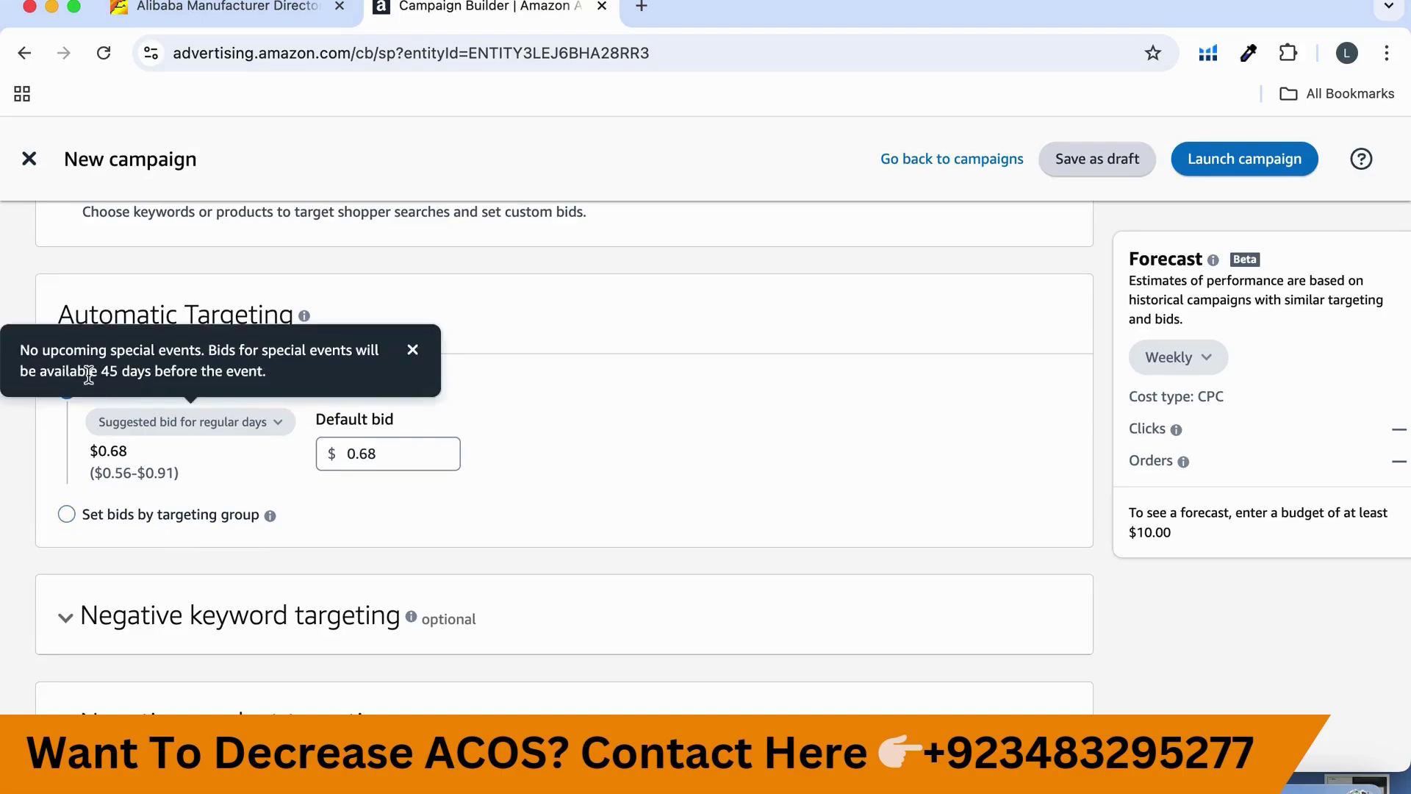
{"action": "left_click", "coordinate": [88, 522]}
Turn off the Loose match, Substitutes and Complements targeting groups, keeping only Close match.
{"action": "scroll", "coordinate": [174, 699], "scroll_direction": "down", "scroll_amount": 3}
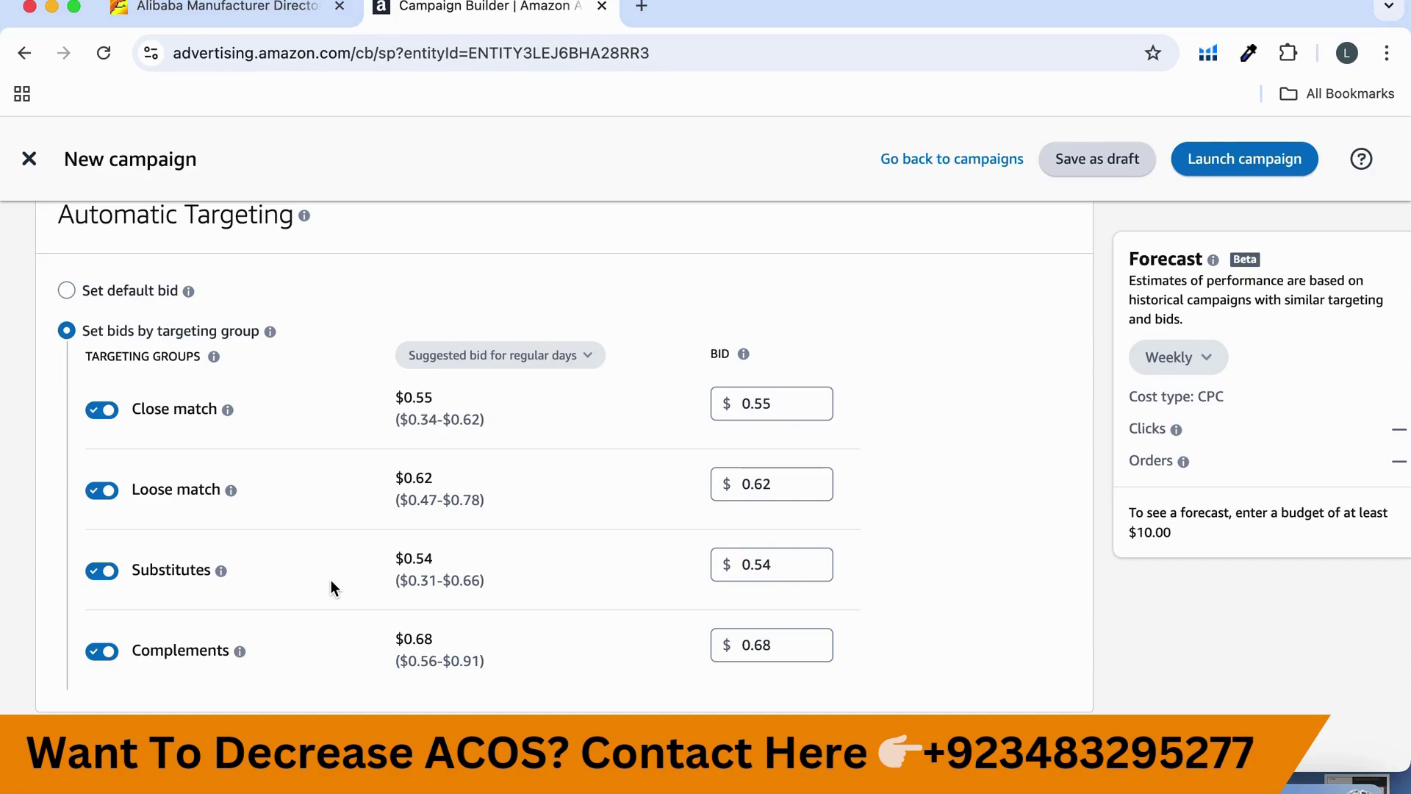
{"action": "mouse_move", "coordinate": [231, 490]}
{"action": "left_click", "coordinate": [104, 491]}
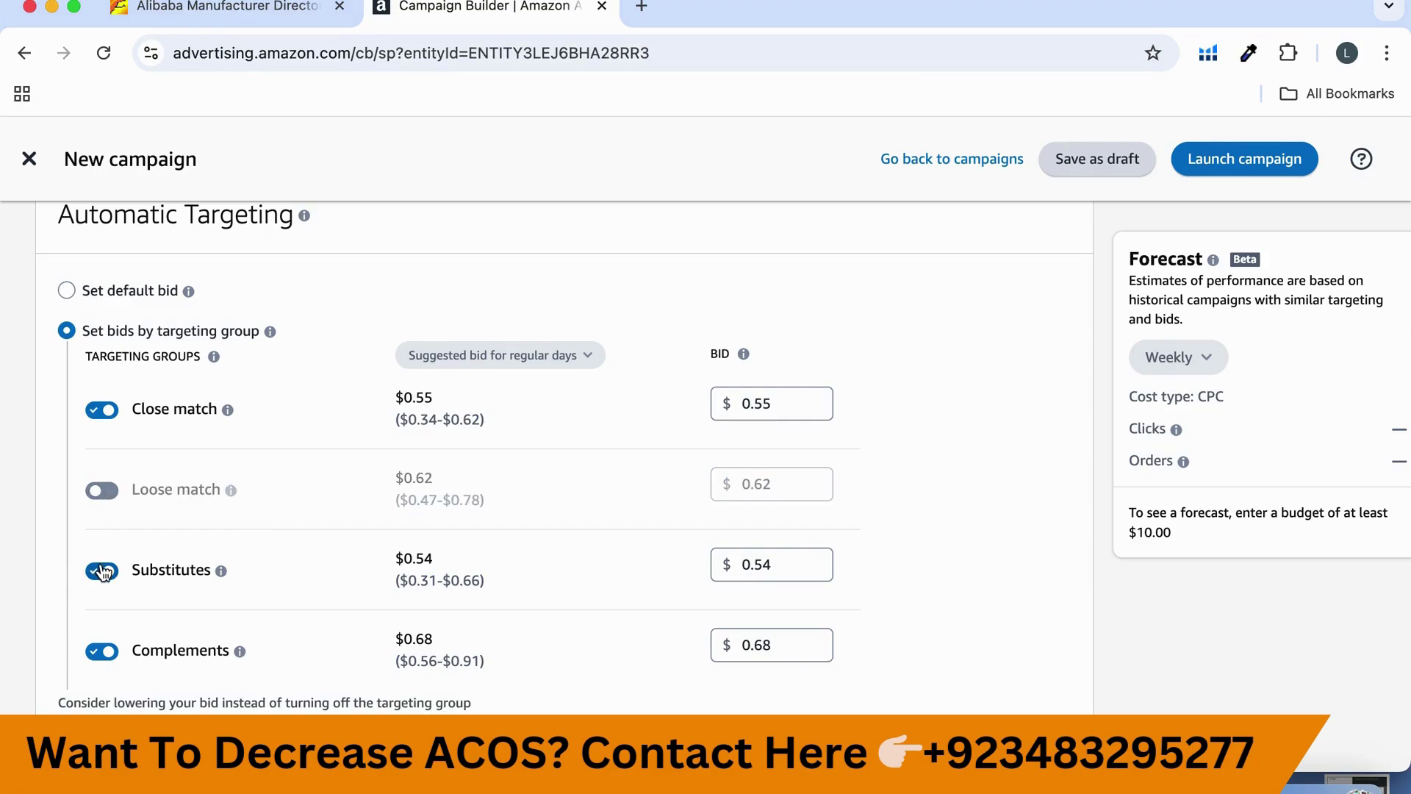
{"action": "left_click", "coordinate": [104, 571]}
{"action": "left_click", "coordinate": [103, 651]}
{"action": "scroll", "coordinate": [223, 683], "scroll_direction": "down", "scroll_amount": 1}
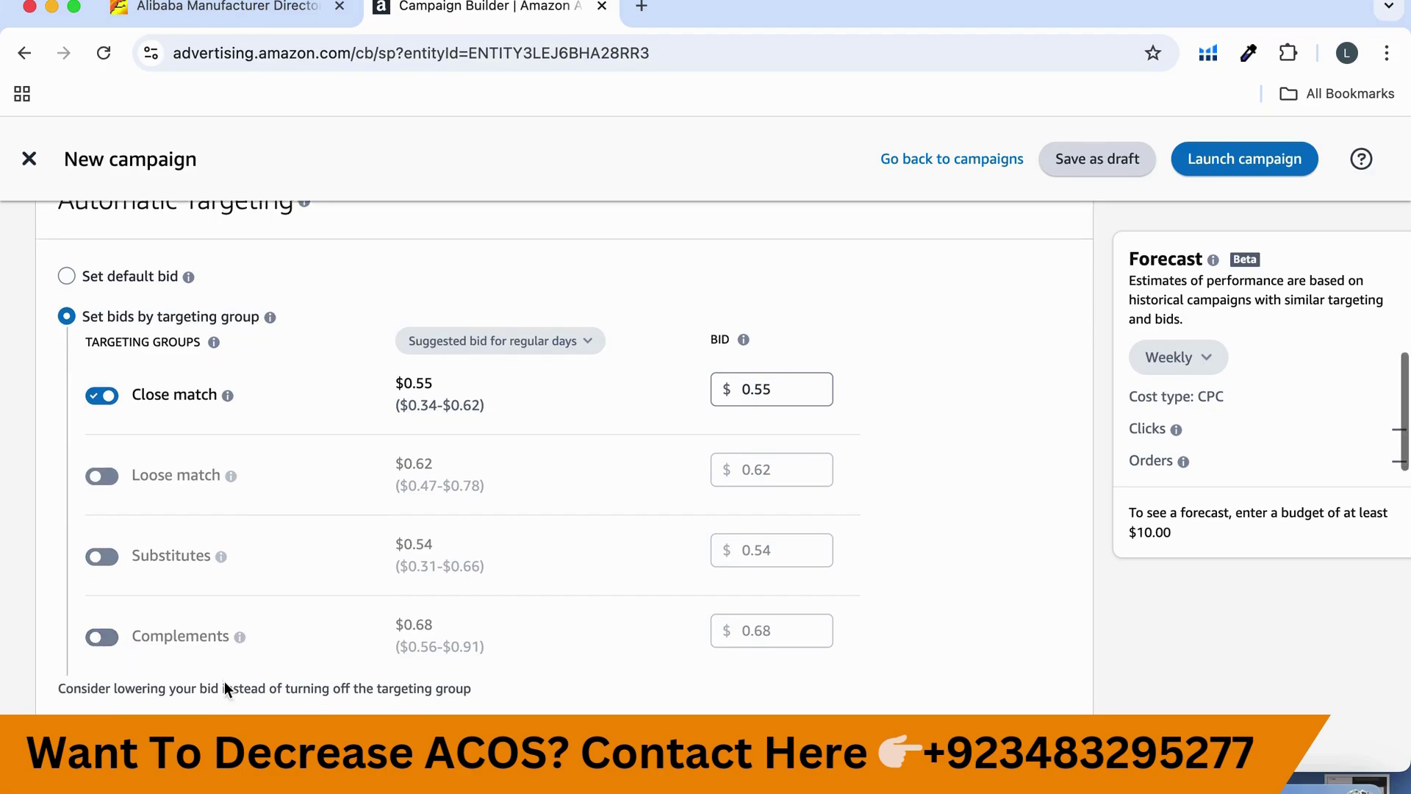
Open the Close match bid for editing and check its suggested bid information.
{"action": "scroll", "coordinate": [224, 681], "scroll_direction": "down", "scroll_amount": 2}
{"action": "scroll", "coordinate": [224, 681], "scroll_direction": "up", "scroll_amount": 1}
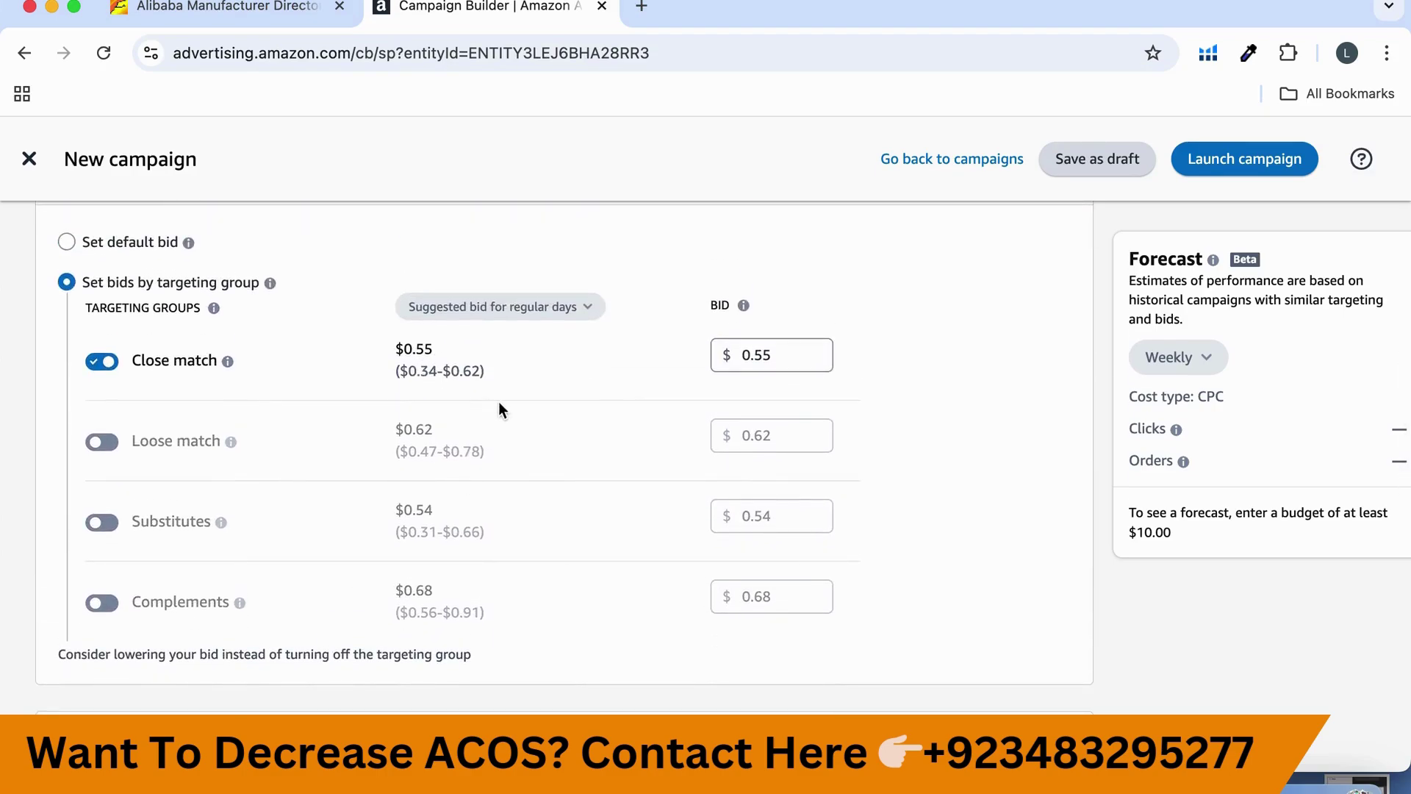
{"action": "left_click", "coordinate": [788, 354]}
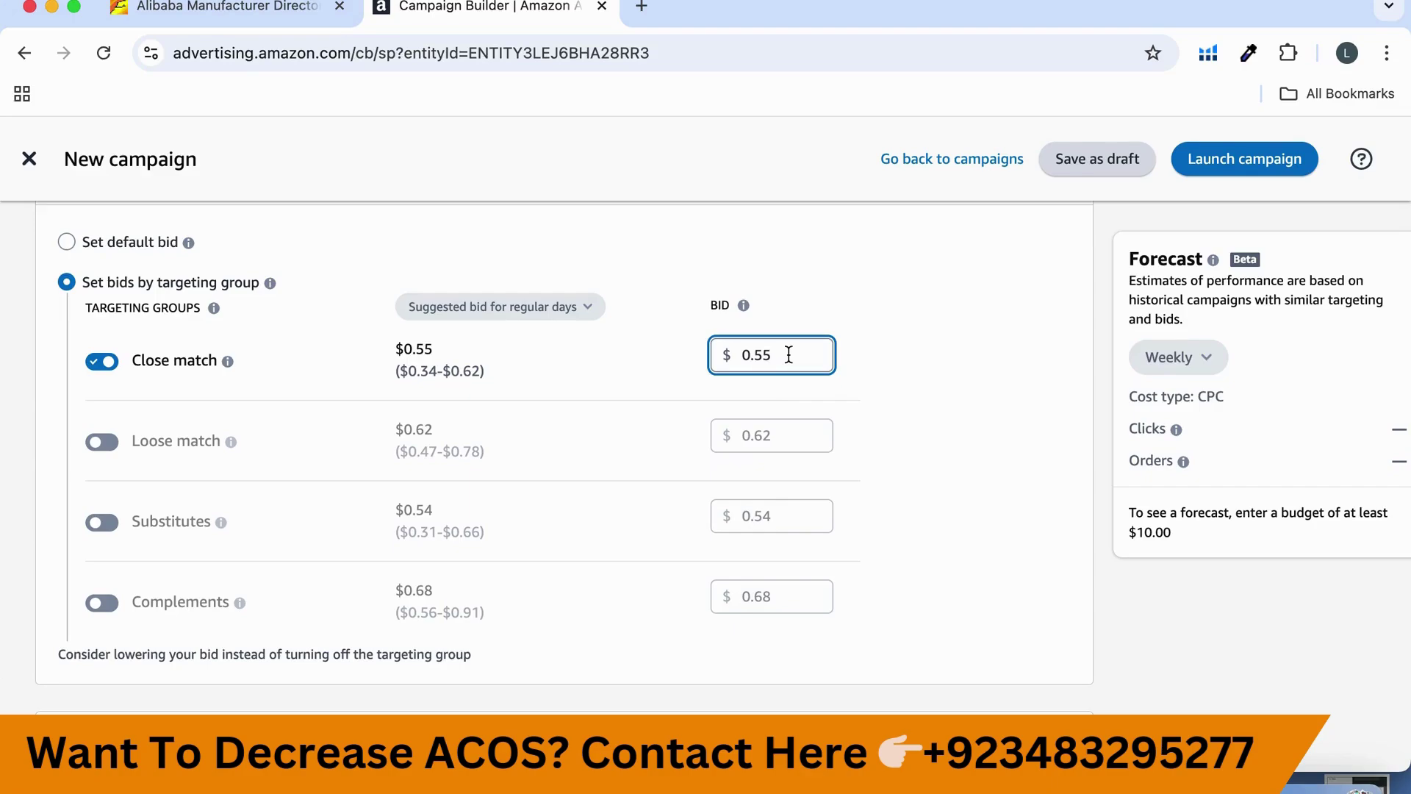
{"action": "mouse_move", "coordinate": [465, 321]}
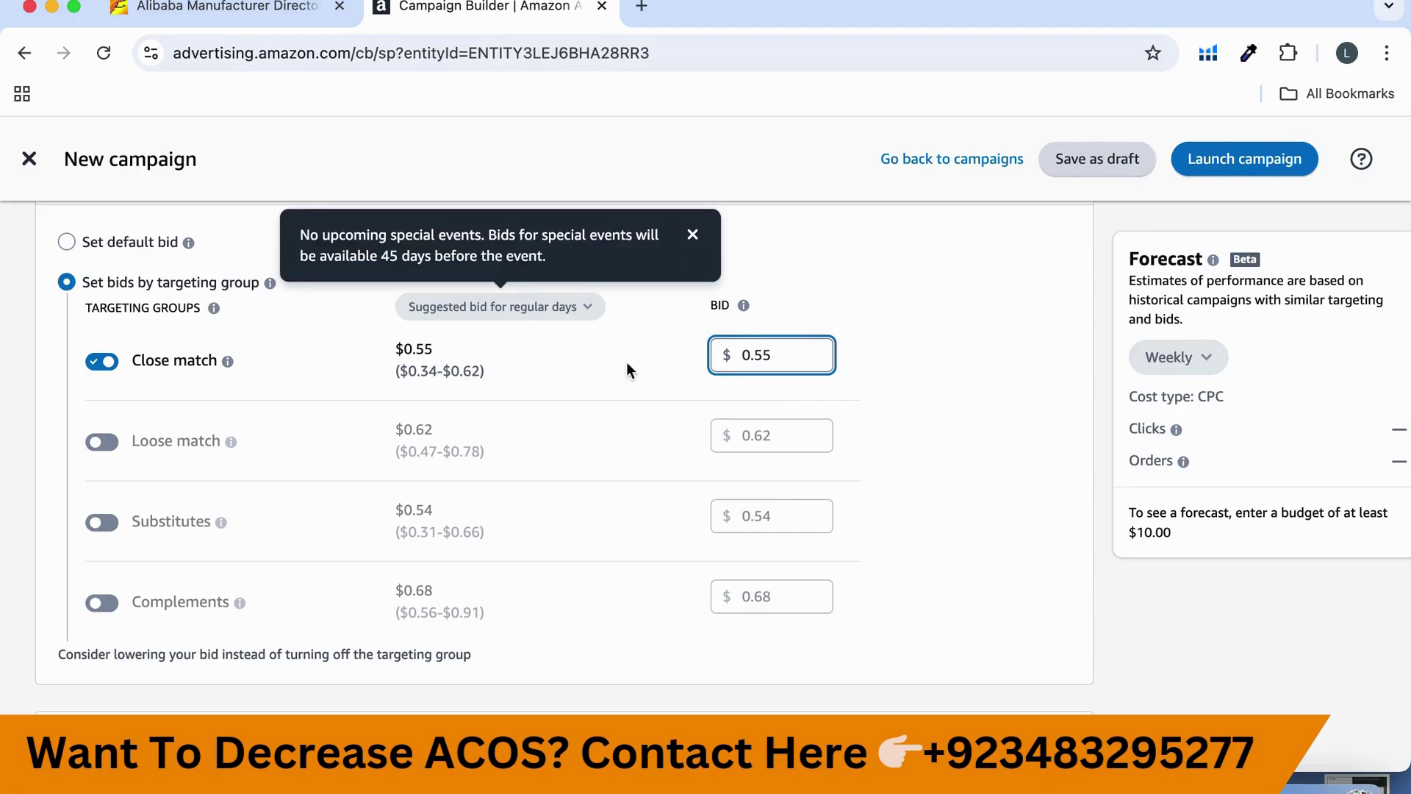
Expand the optional negative keyword targeting settings of the campaign.
{"action": "scroll", "coordinate": [574, 481], "scroll_direction": "down", "scroll_amount": 3}
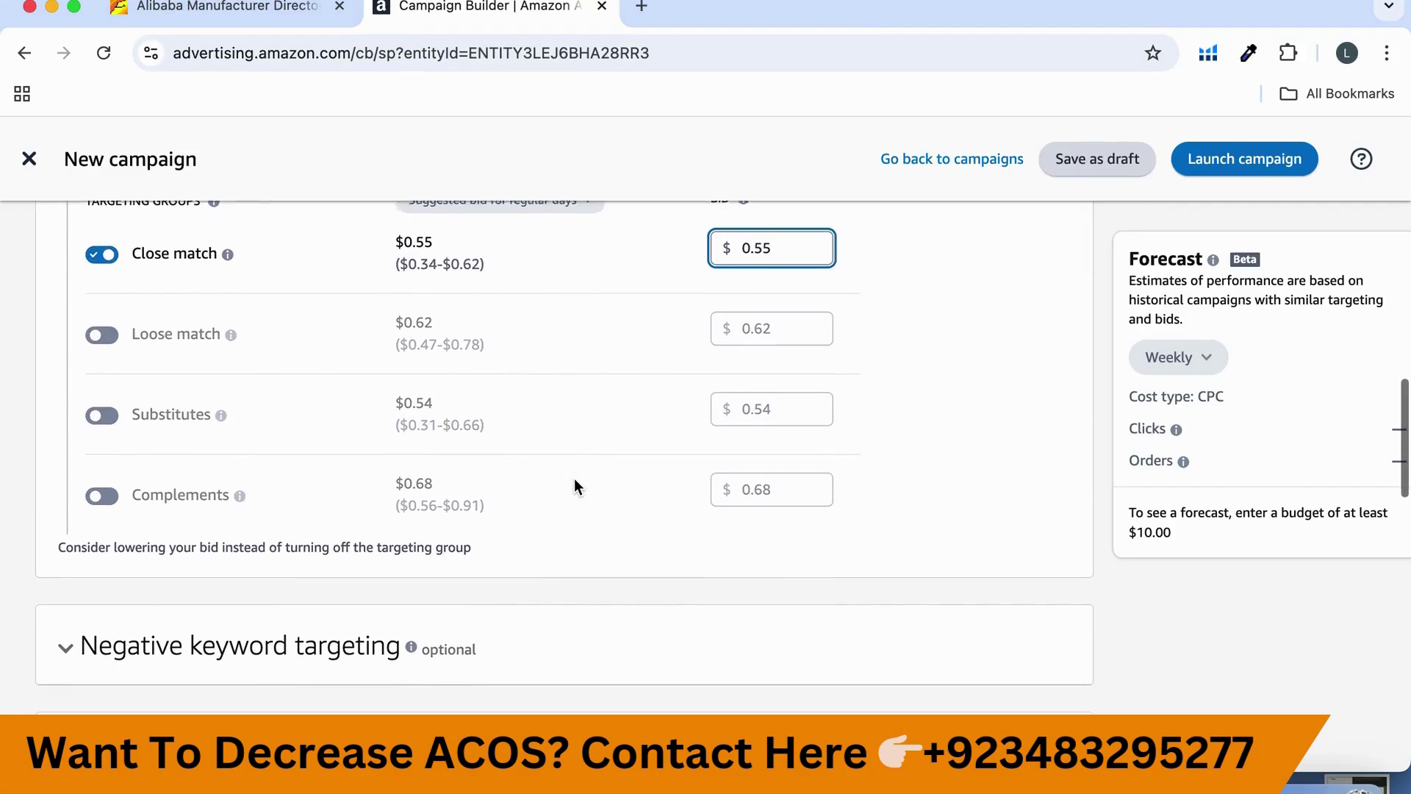
{"action": "scroll", "coordinate": [575, 485], "scroll_direction": "down", "scroll_amount": 1}
{"action": "scroll", "coordinate": [575, 485], "scroll_direction": "up", "scroll_amount": 2}
{"action": "scroll", "coordinate": [576, 497], "scroll_direction": "down", "scroll_amount": 3}
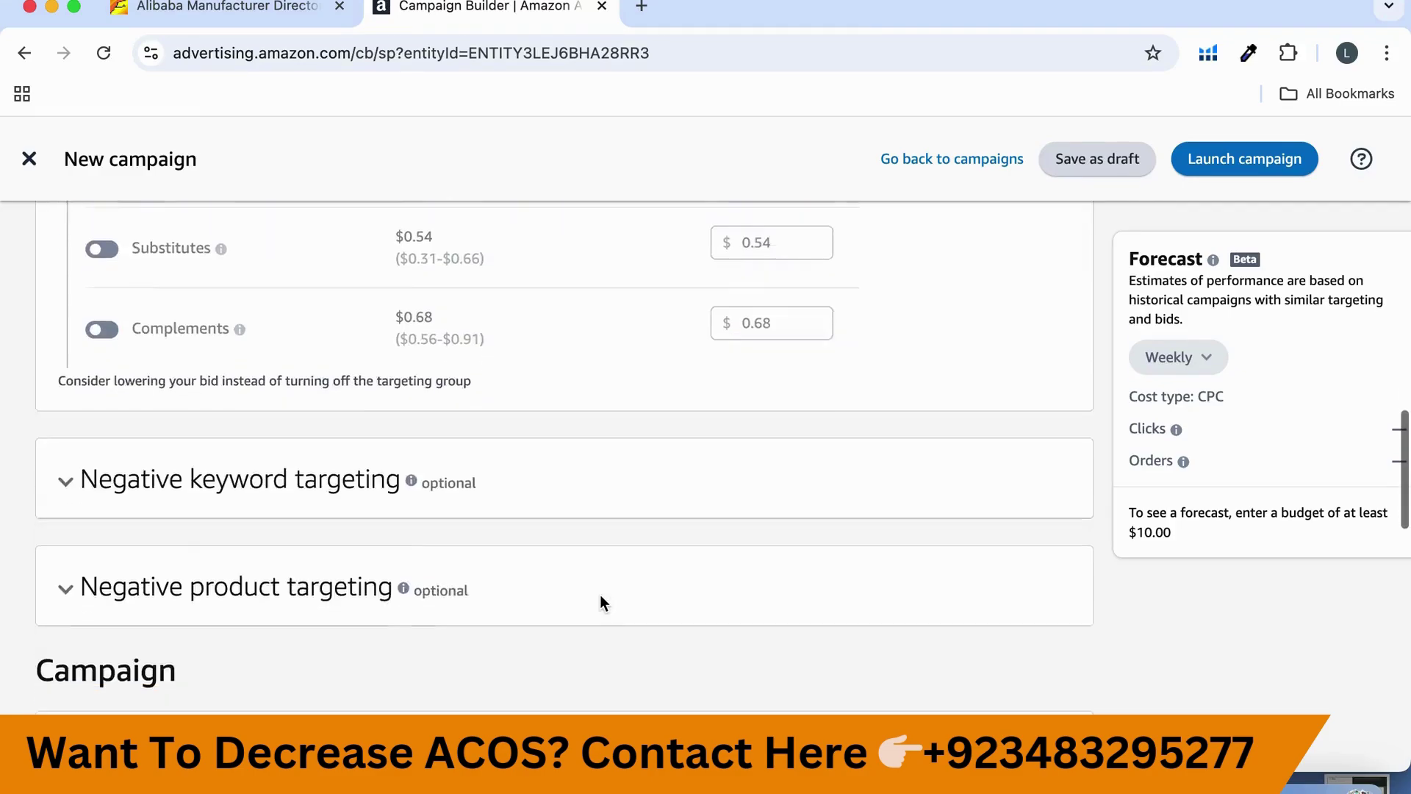
{"action": "scroll", "coordinate": [600, 594], "scroll_direction": "down", "scroll_amount": 4}
{"action": "left_click", "coordinate": [509, 321]}
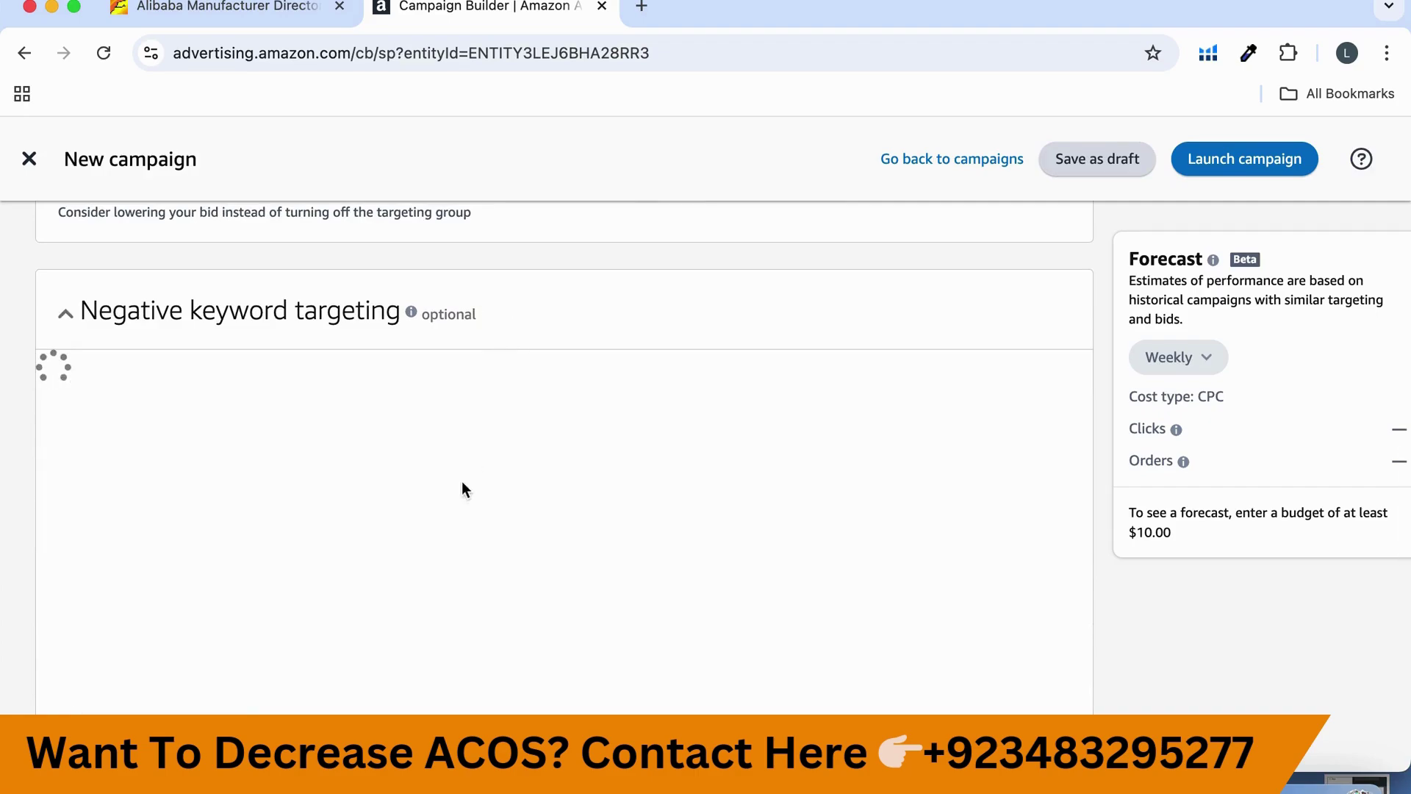
{"action": "scroll", "coordinate": [457, 503], "scroll_direction": "down", "scroll_amount": 2}
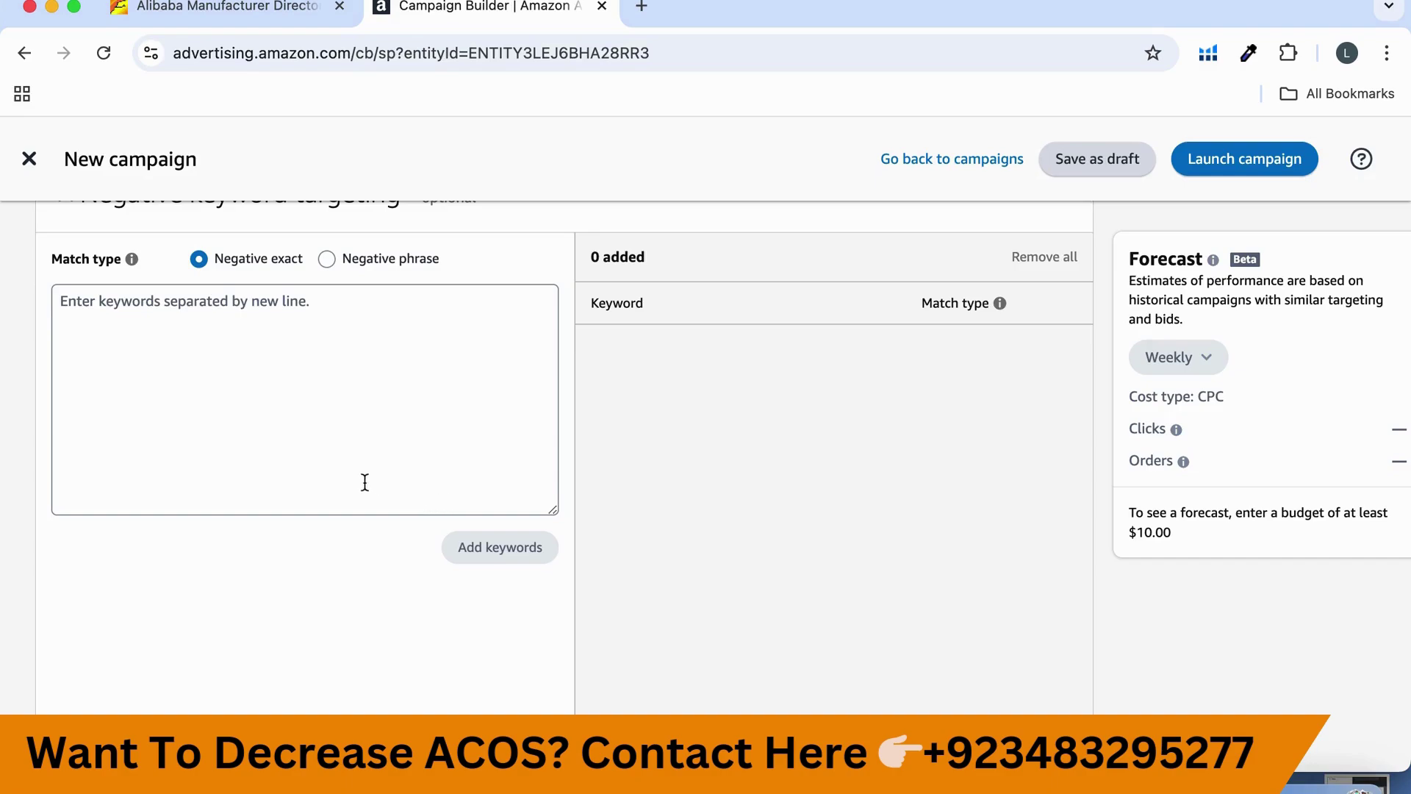
{"action": "scroll", "coordinate": [278, 351], "scroll_direction": "up", "scroll_amount": 2}
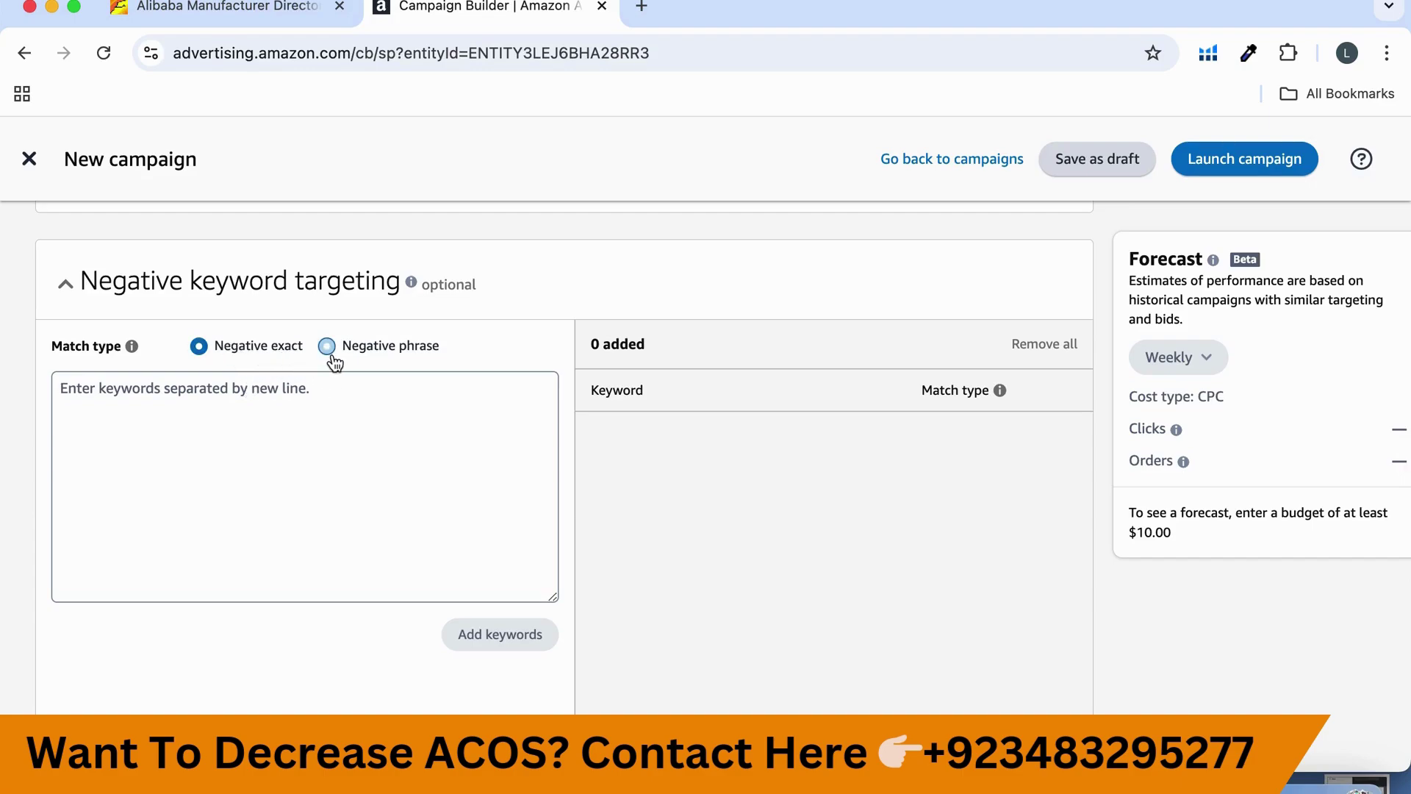
Switch the negative keyword match type to Negative phrase and back to Negative exact.
{"action": "left_click", "coordinate": [329, 403]}
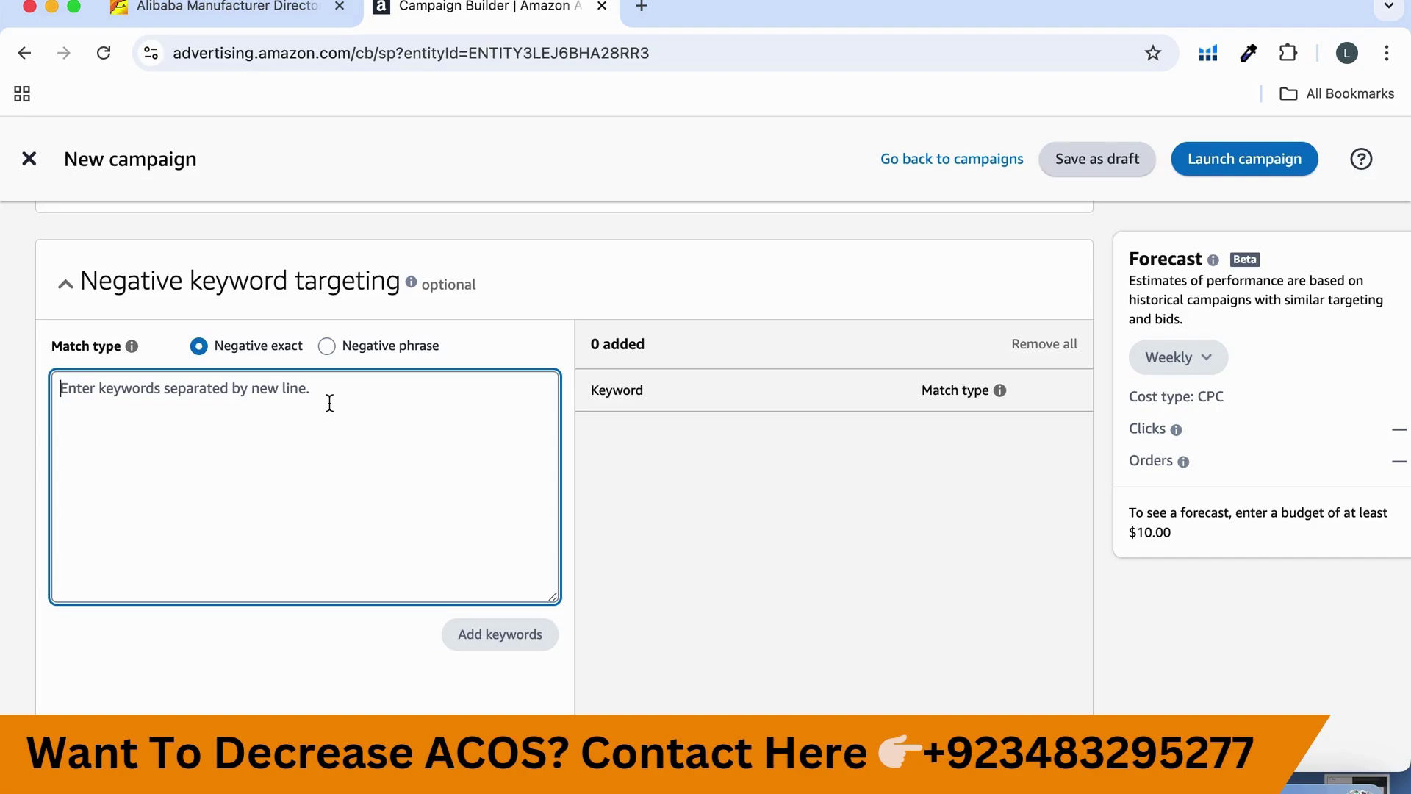
{"action": "left_click", "coordinate": [327, 345]}
{"action": "left_click", "coordinate": [280, 417]}
{"action": "left_click", "coordinate": [224, 350]}
{"action": "left_click", "coordinate": [203, 424]}
Expand the optional negative product targeting section to view its ways of excluding products, and collapse it again.
{"action": "scroll", "coordinate": [252, 488], "scroll_direction": "down", "scroll_amount": 5}
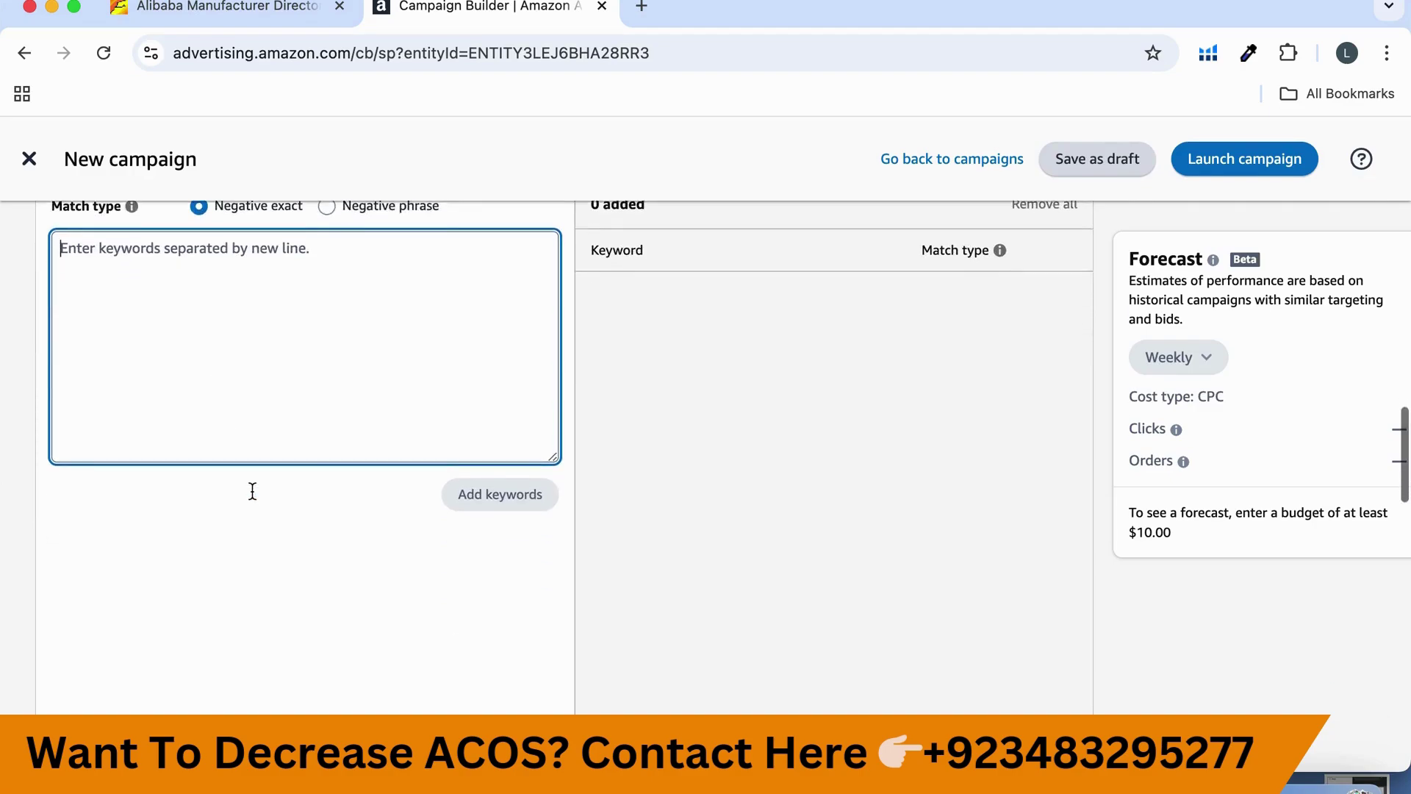
{"action": "scroll", "coordinate": [441, 597], "scroll_direction": "down", "scroll_amount": 7}
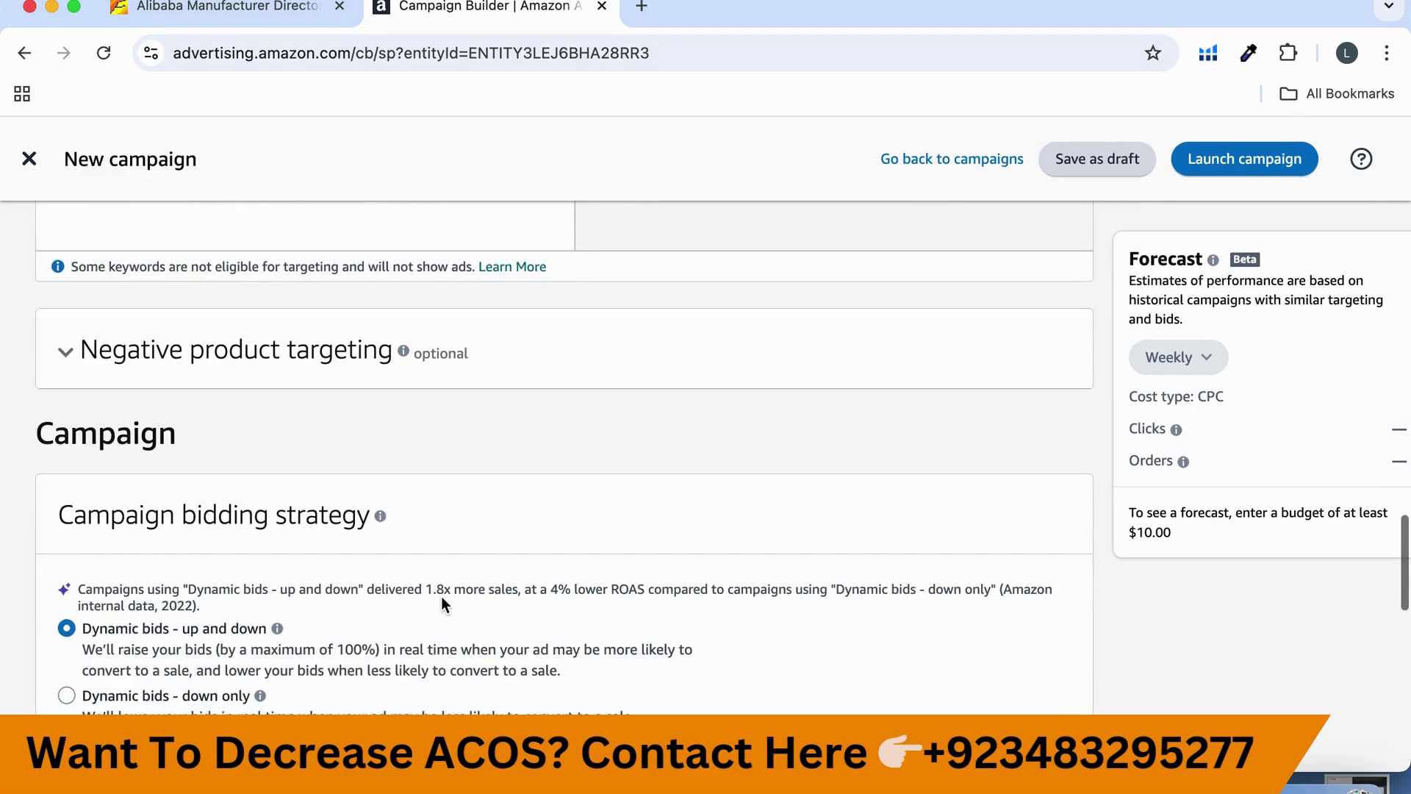
{"action": "left_click", "coordinate": [610, 365]}
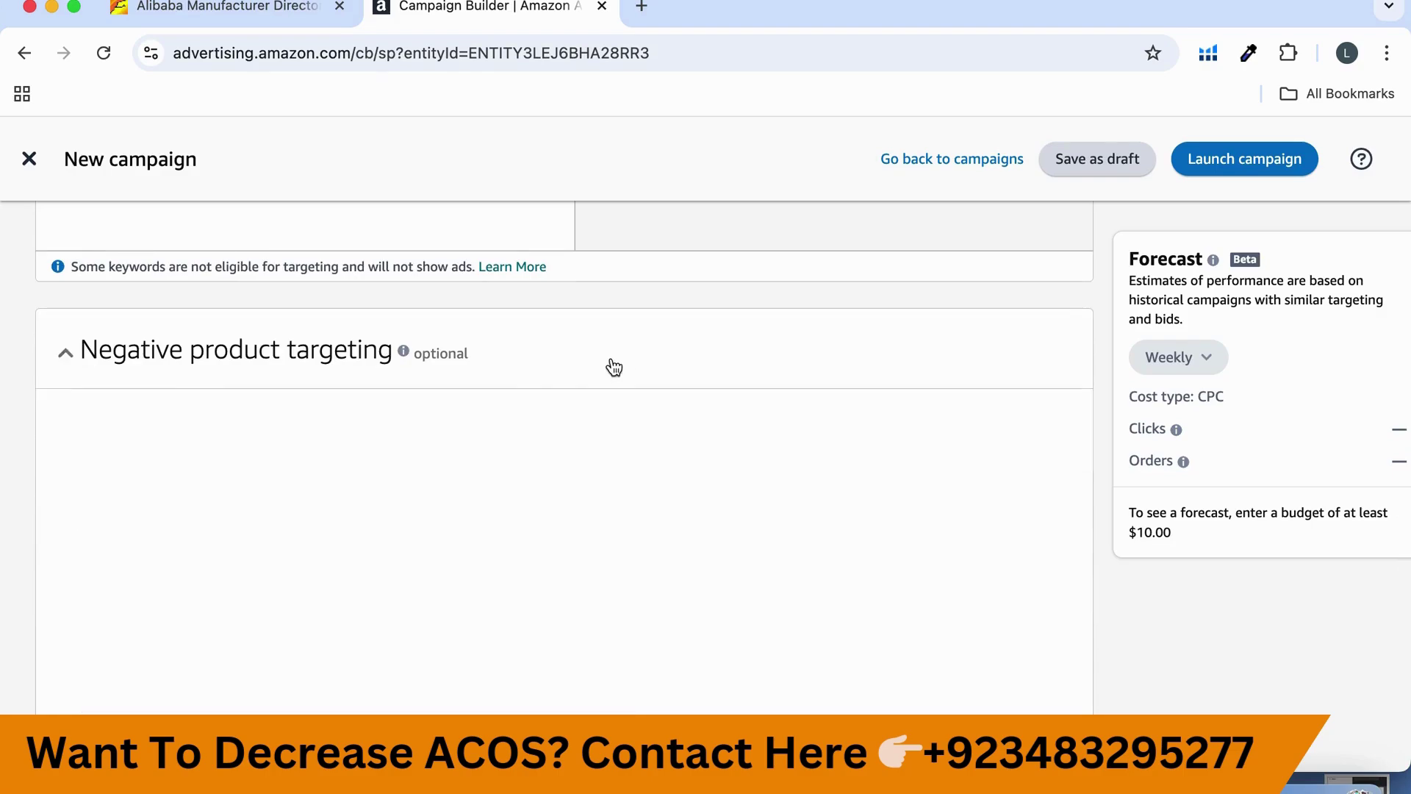
{"action": "scroll", "coordinate": [565, 544], "scroll_direction": "down", "scroll_amount": 2}
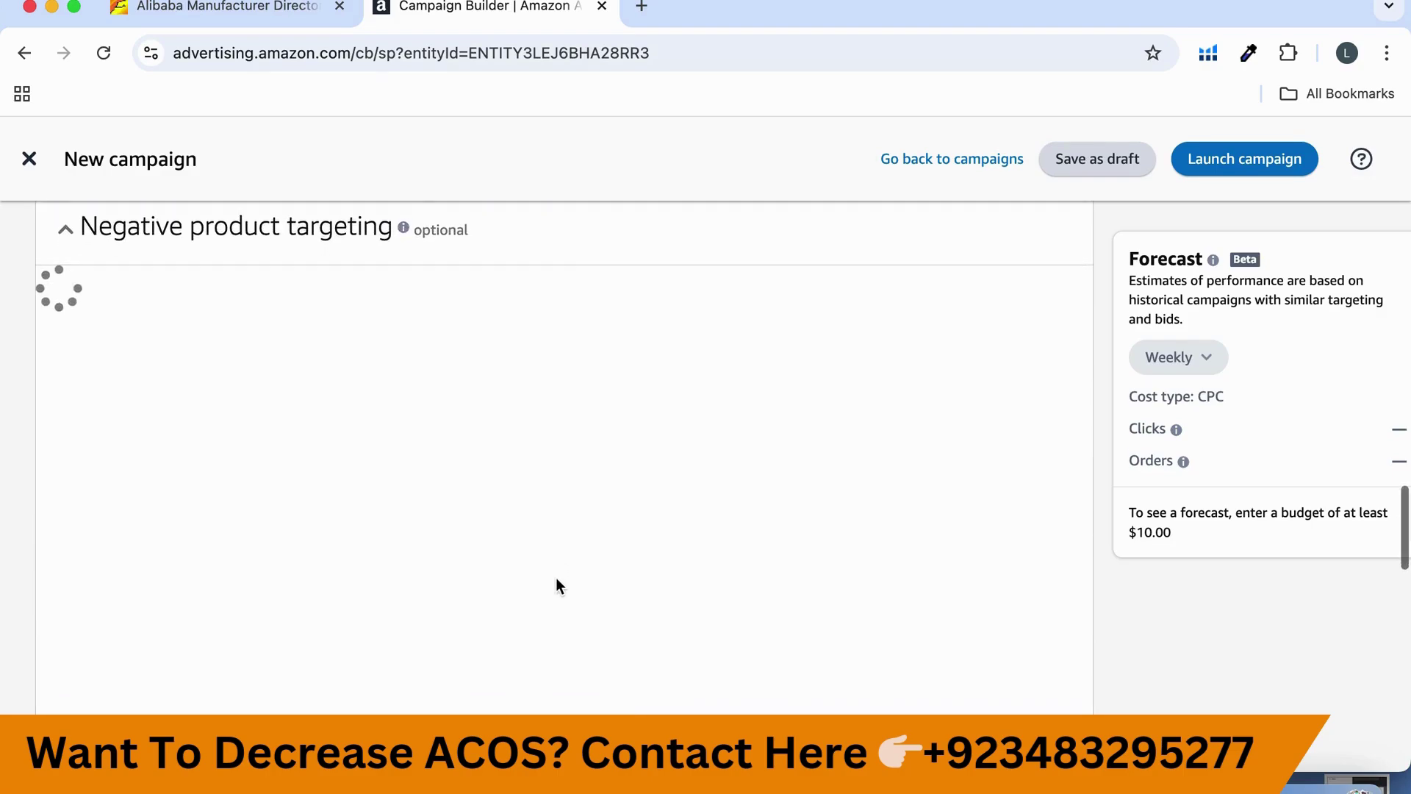
{"action": "scroll", "coordinate": [556, 585], "scroll_direction": "up", "scroll_amount": 3}
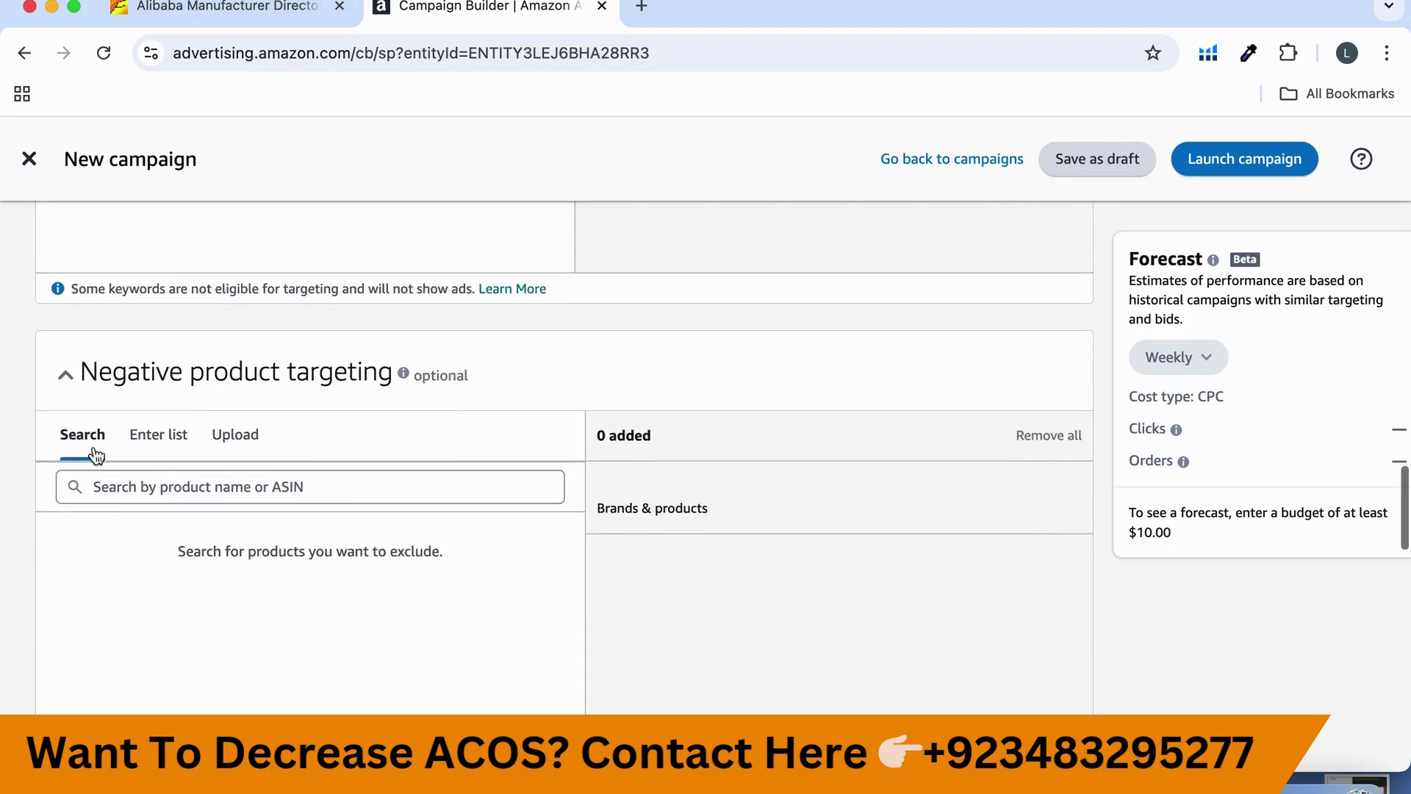
{"action": "left_click", "coordinate": [65, 373]}
Examine the campaign bidding strategy options and the bid adjustments by placement.
{"action": "scroll", "coordinate": [144, 544], "scroll_direction": "down", "scroll_amount": 3}
{"action": "scroll", "coordinate": [144, 544], "scroll_direction": "down", "scroll_amount": 3}
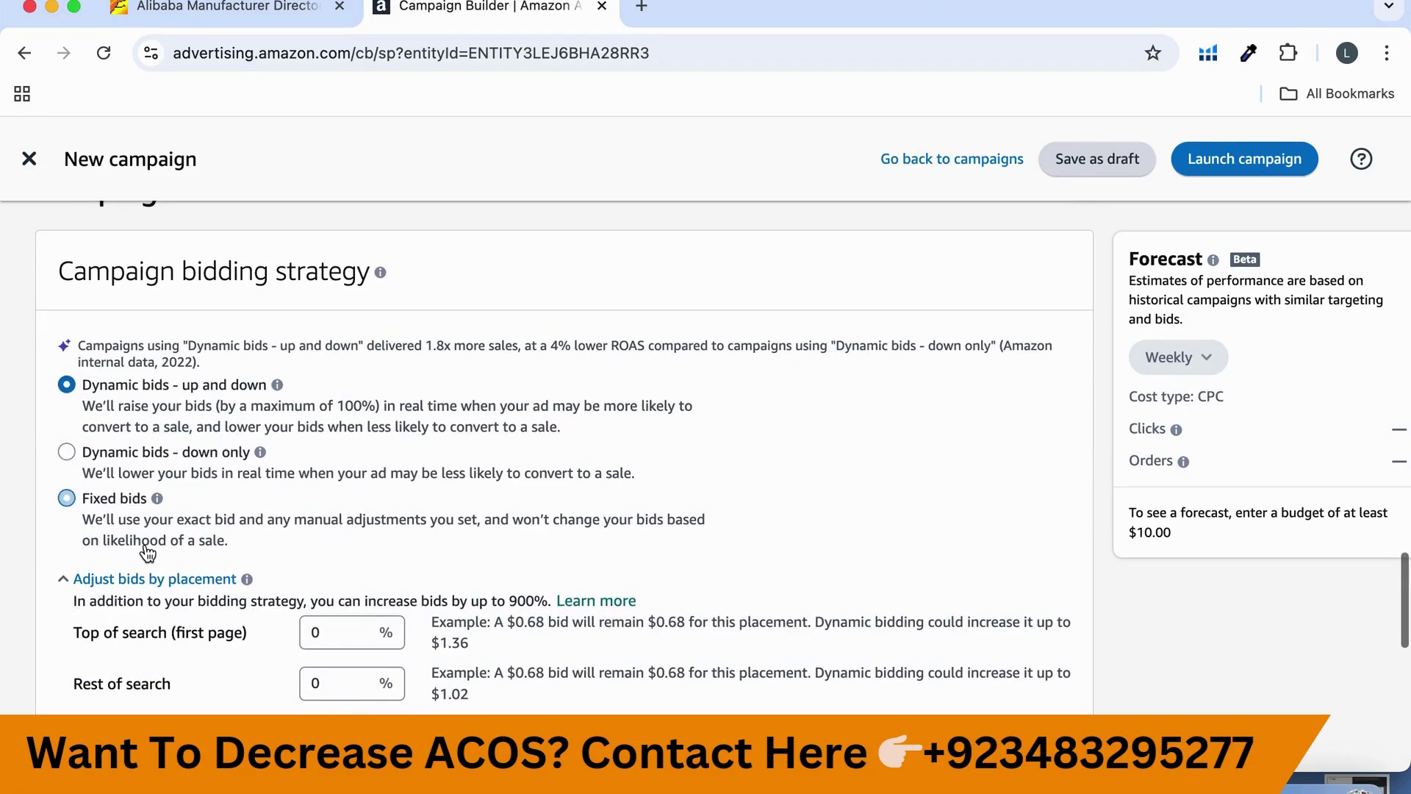
{"action": "scroll", "coordinate": [154, 566], "scroll_direction": "down", "scroll_amount": 2}
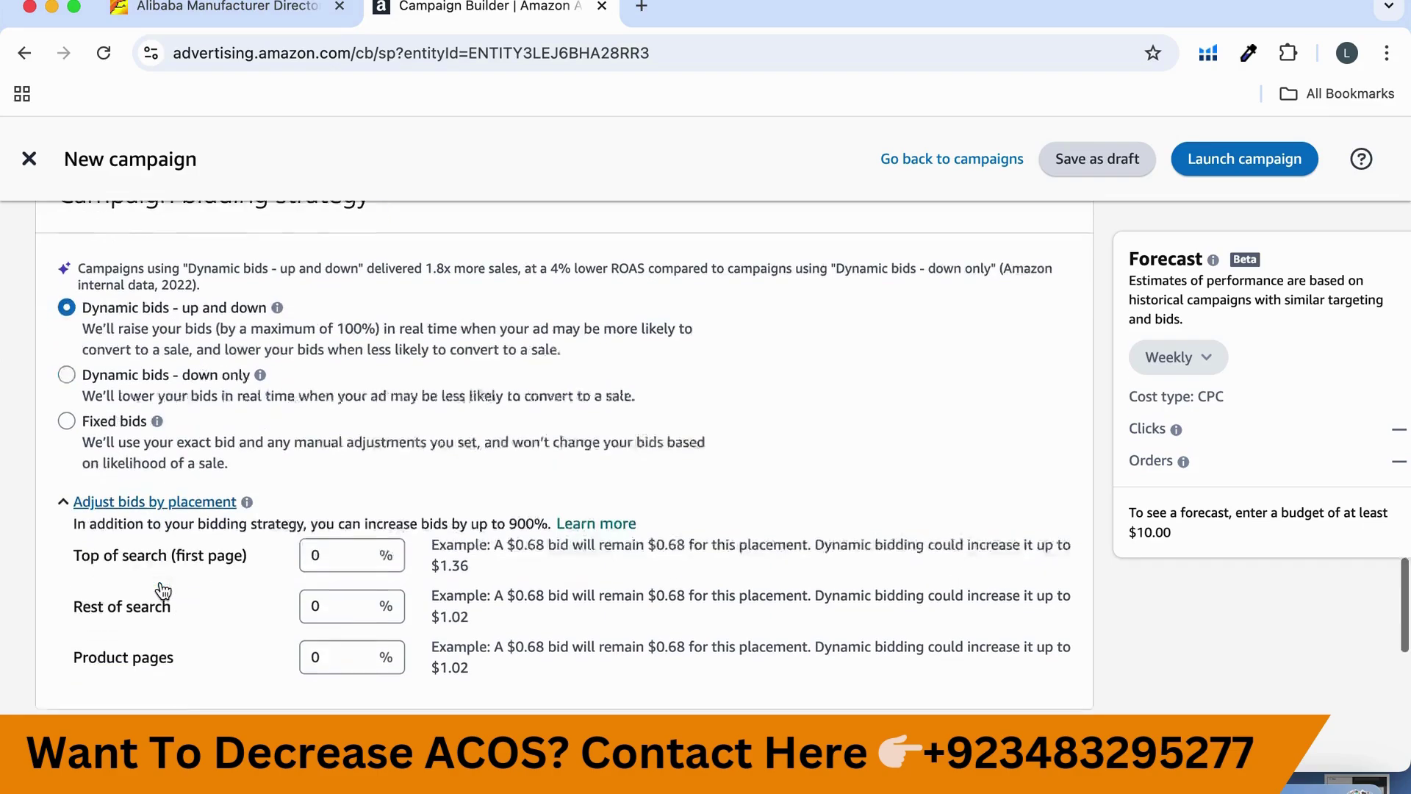
{"action": "scroll", "coordinate": [160, 580], "scroll_direction": "up", "scroll_amount": 1}
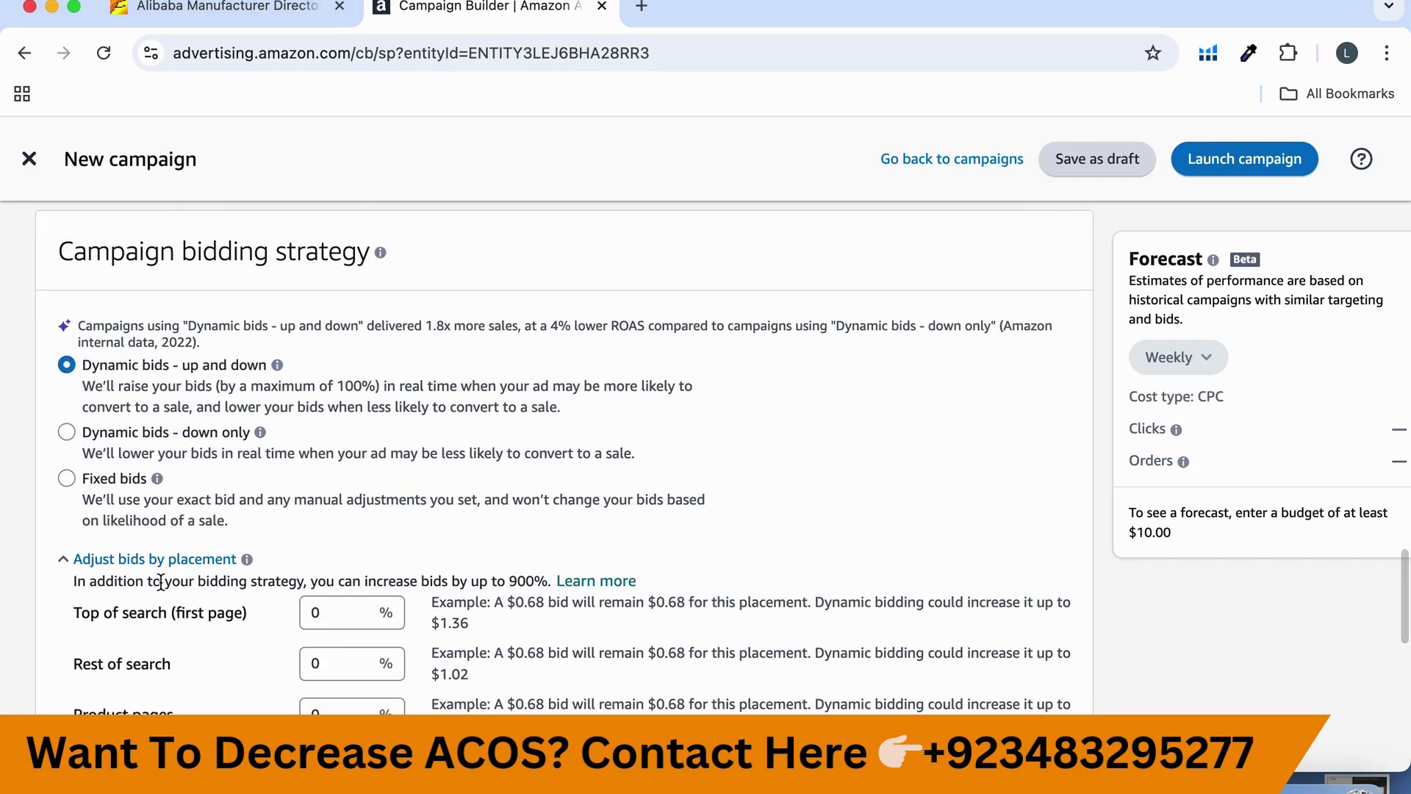
{"action": "mouse_move", "coordinate": [156, 480]}
{"action": "scroll", "coordinate": [233, 556], "scroll_direction": "down", "scroll_amount": 3}
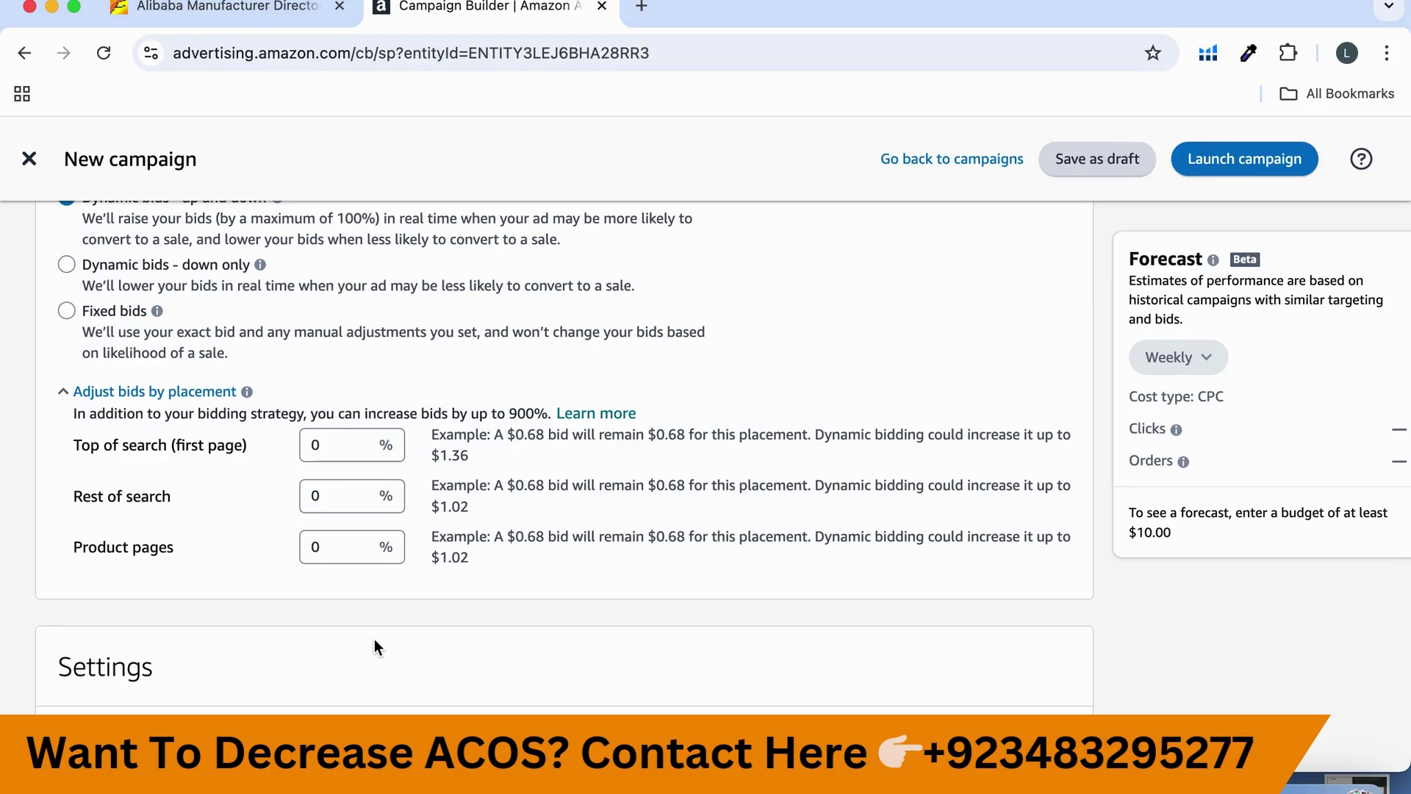
Replace the default campaign name with "SP | AUTO | CLOSE | AZ".
{"action": "key", "text": "Tab"}
{"action": "scroll", "coordinate": [374, 640], "scroll_direction": "down", "scroll_amount": 2}
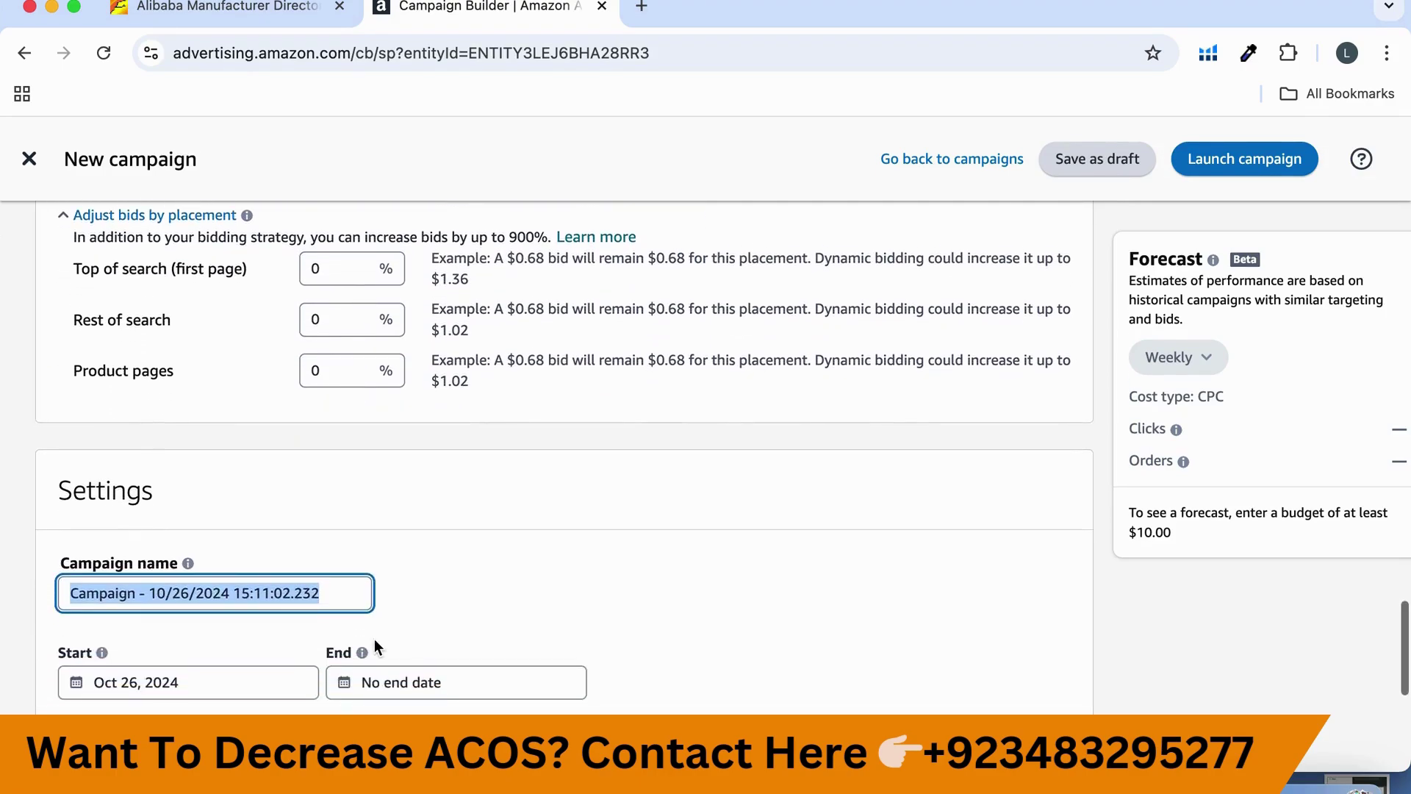
{"action": "double_click", "coordinate": [236, 598]}
{"action": "triple_click", "coordinate": [236, 599]}
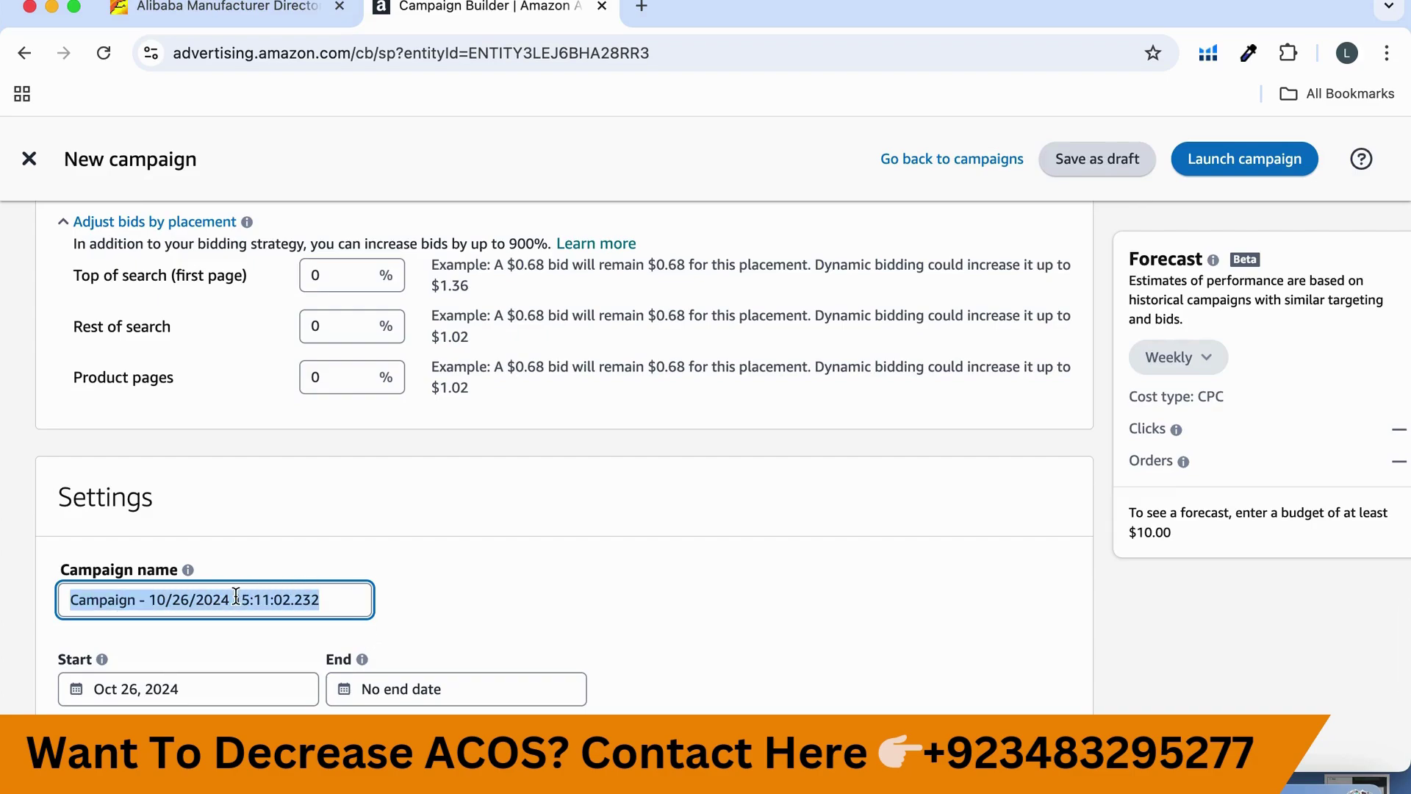
{"action": "key", "text": "BackSpace"}
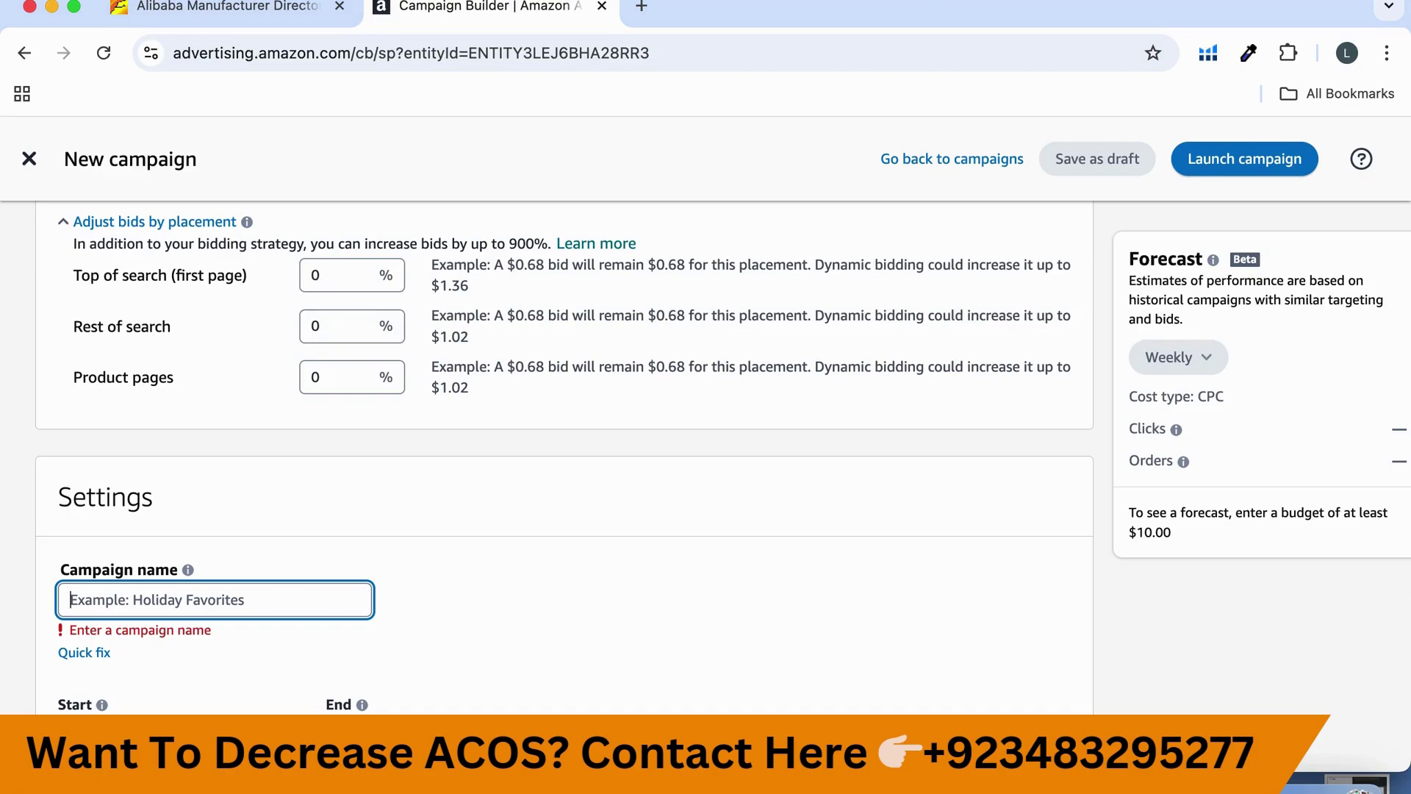
{"action": "type", "text": "Sp"}
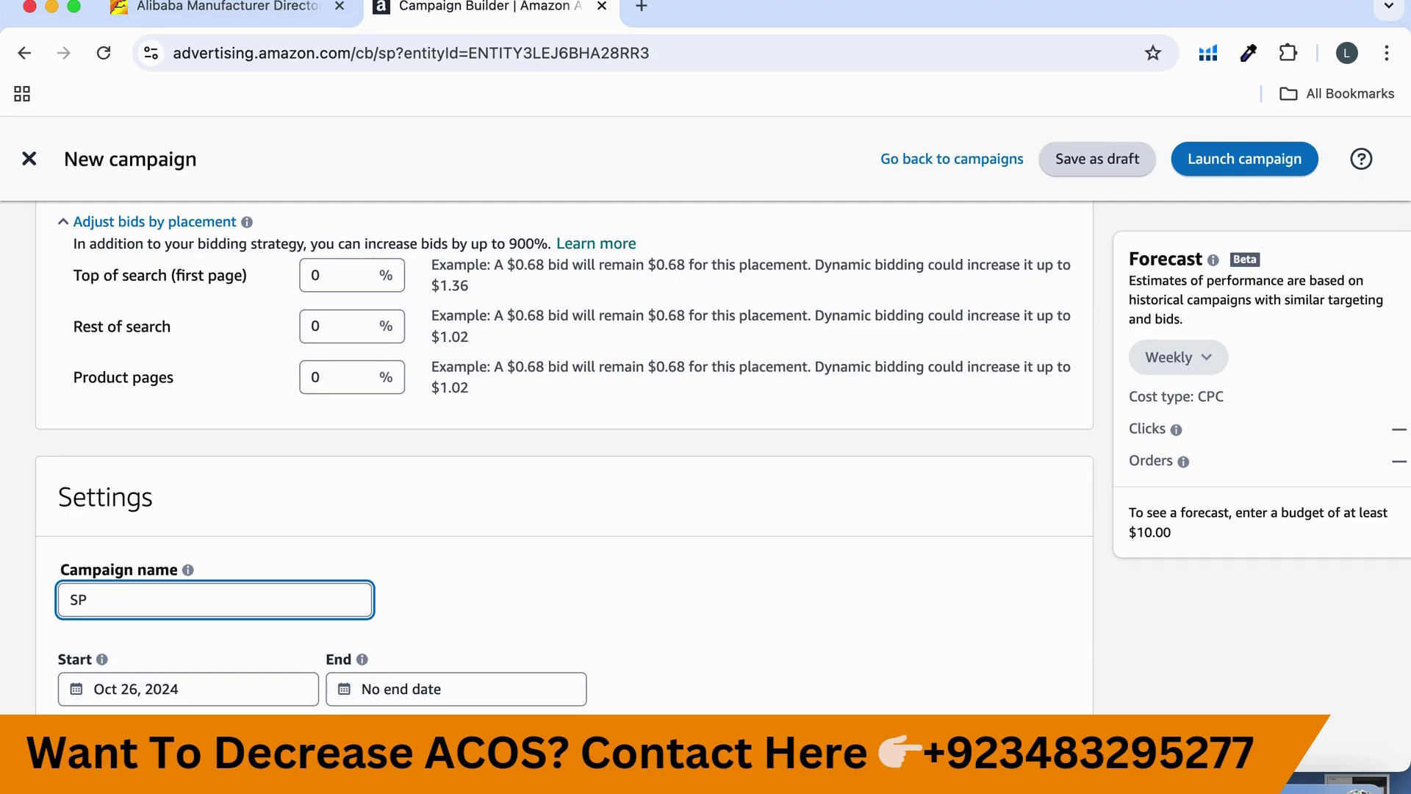
{"action": "type", "text": "|"}
{"action": "type", "text": "AUTI"}
{"action": "key", "text": "BackSpace"}
{"action": "type", "text": "O | CLOSE |"}
{"action": "type", "text": "AZ"}
Check the explanation of the daily budget and set the campaign's daily budget to $50.
{"action": "scroll", "coordinate": [211, 659], "scroll_direction": "down", "scroll_amount": 3}
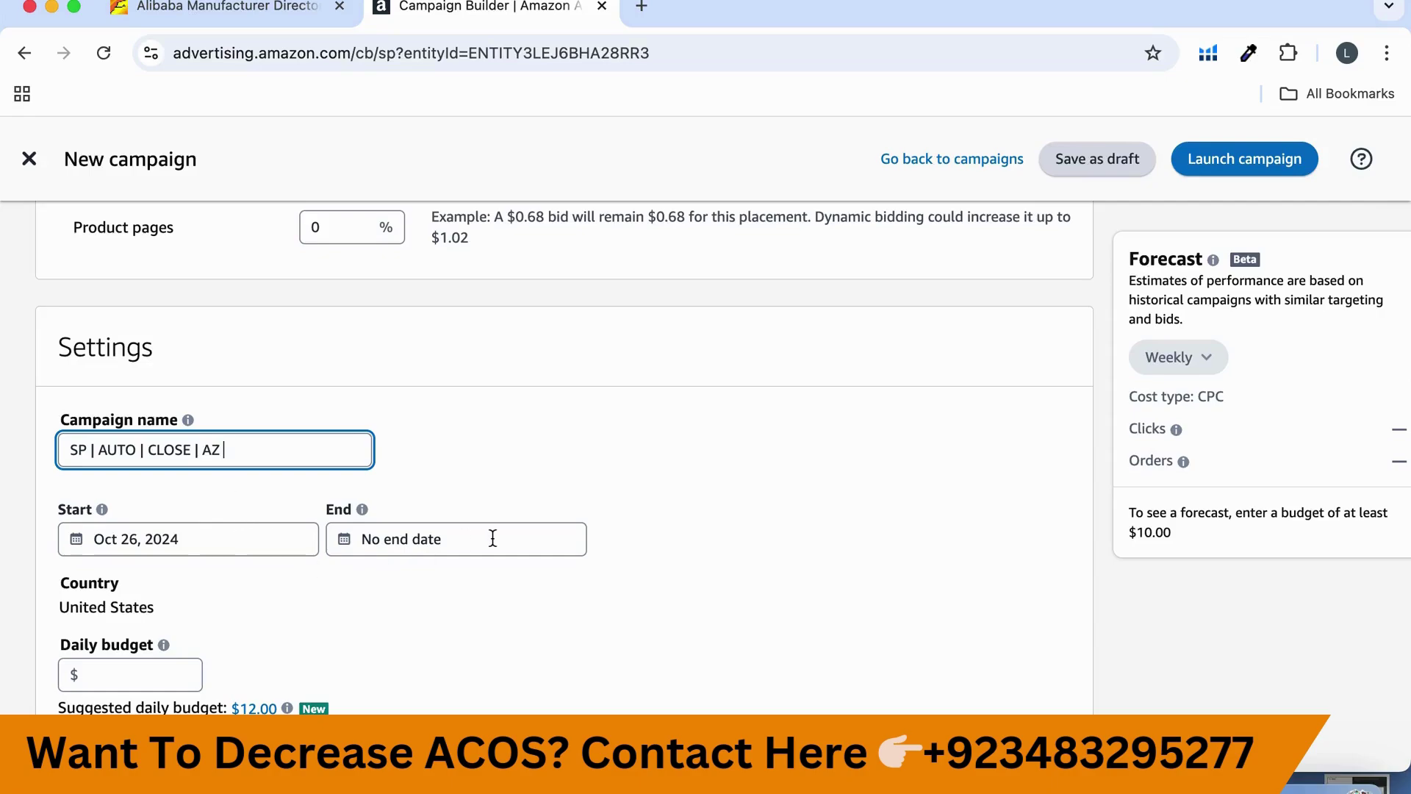
{"action": "scroll", "coordinate": [381, 606], "scroll_direction": "down", "scroll_amount": 1}
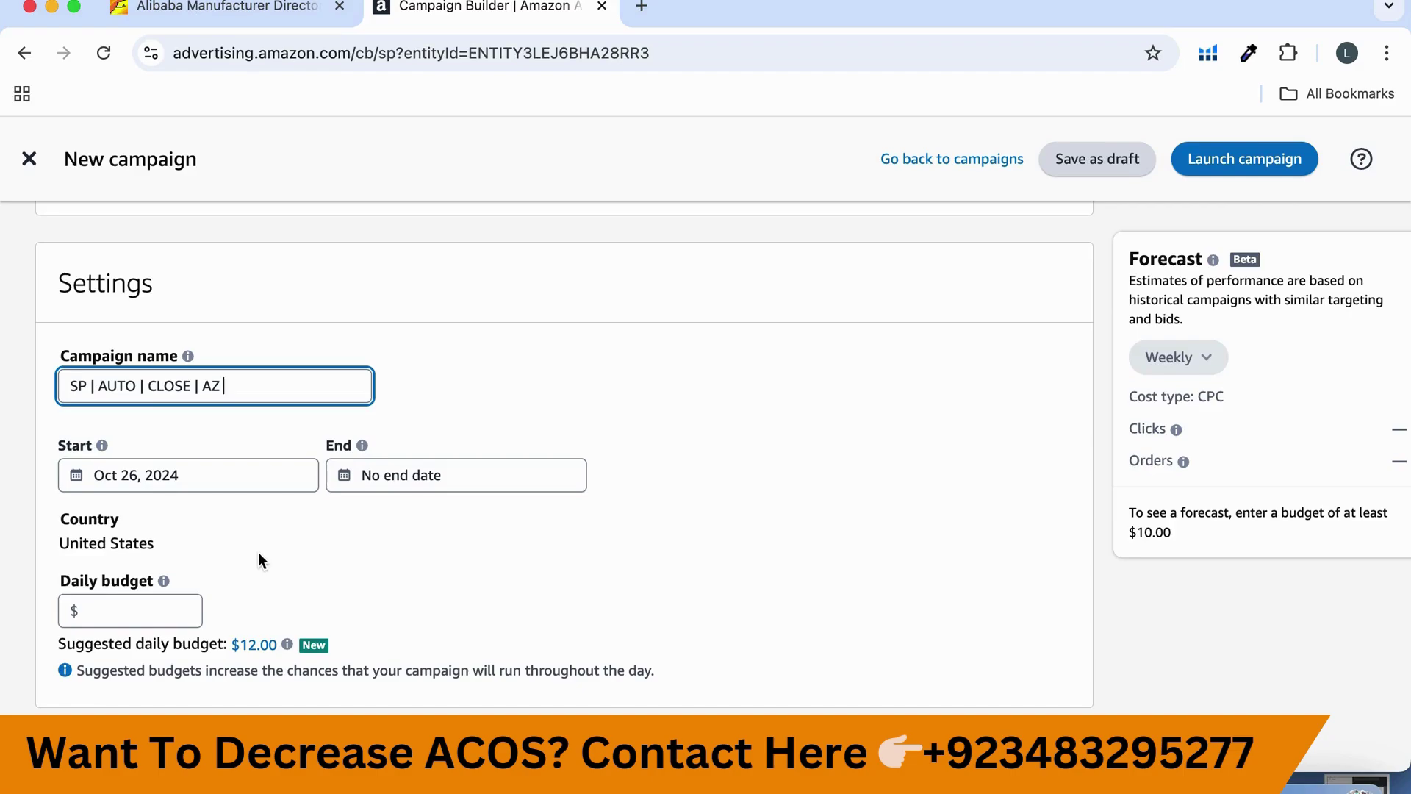
{"action": "left_click", "coordinate": [163, 580]}
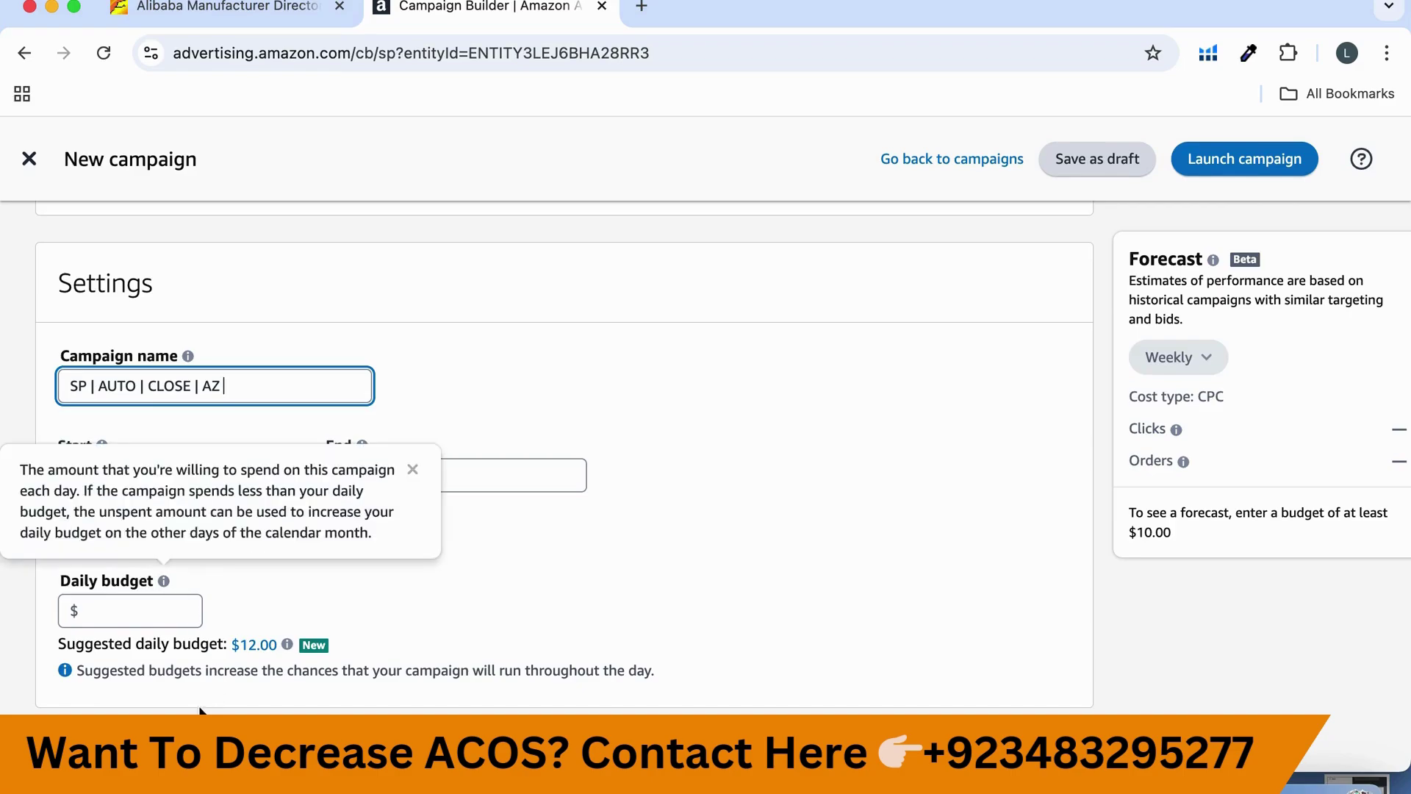
{"action": "left_click", "coordinate": [139, 621]}
{"action": "left_click", "coordinate": [137, 616]}
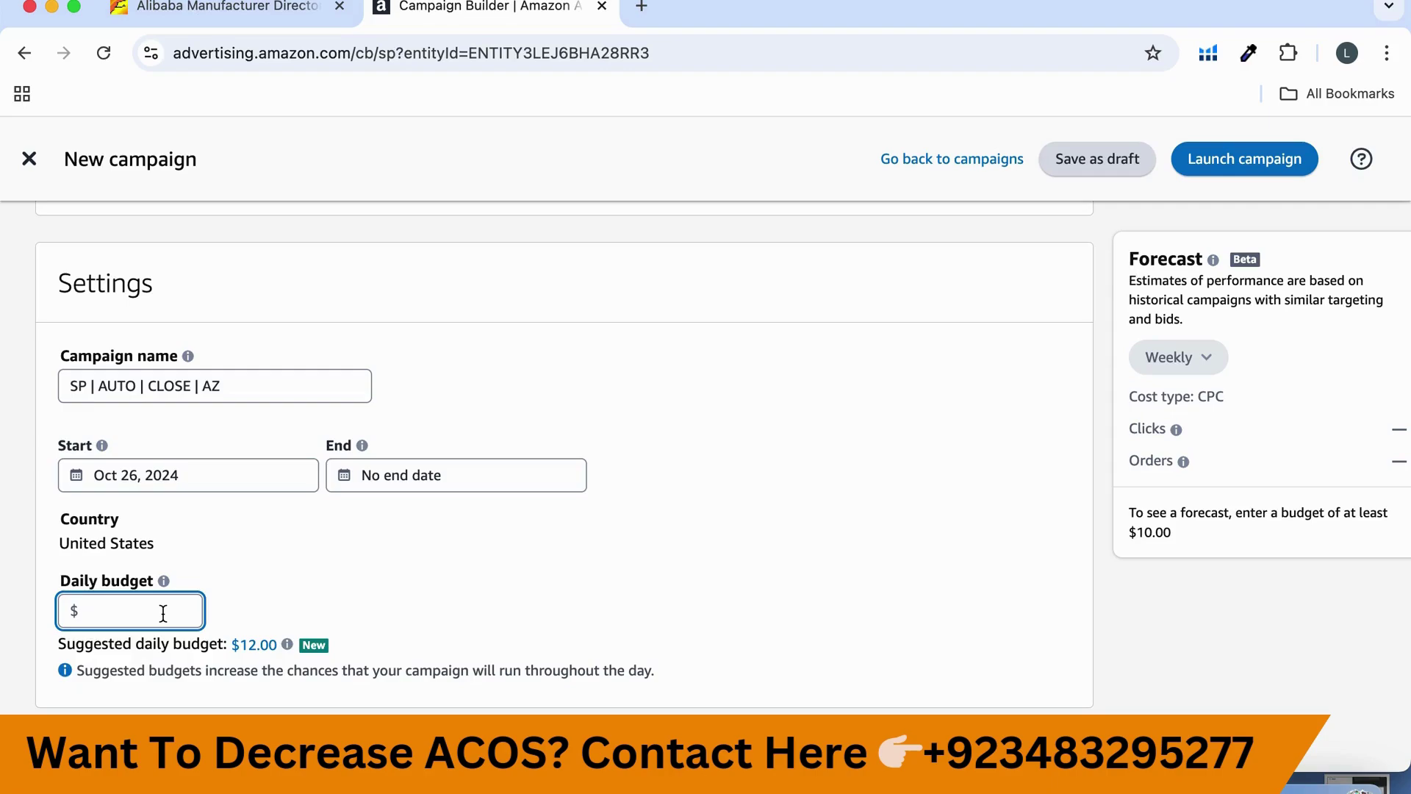
{"action": "scroll", "coordinate": [163, 615], "scroll_direction": "down", "scroll_amount": 5}
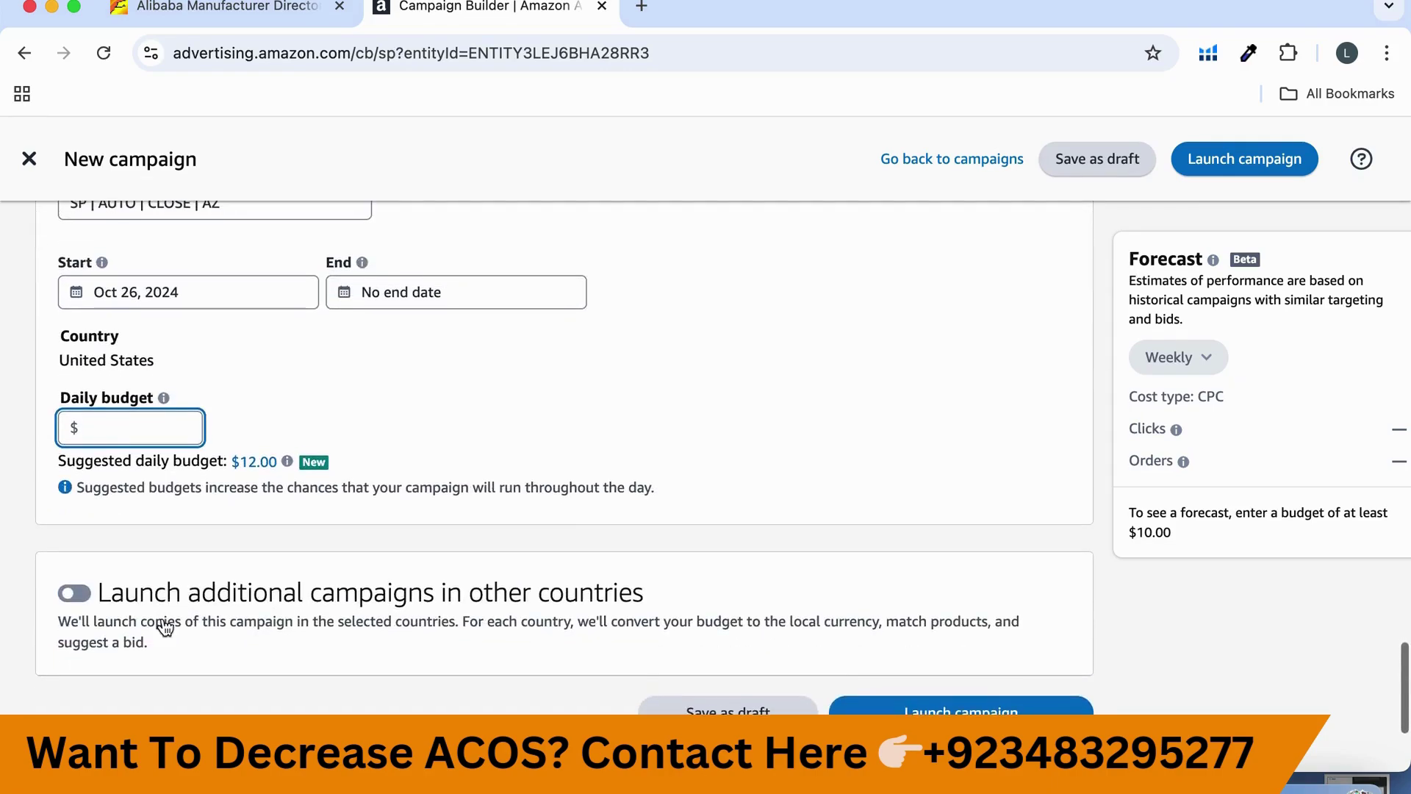
{"action": "type", "text": "50"}
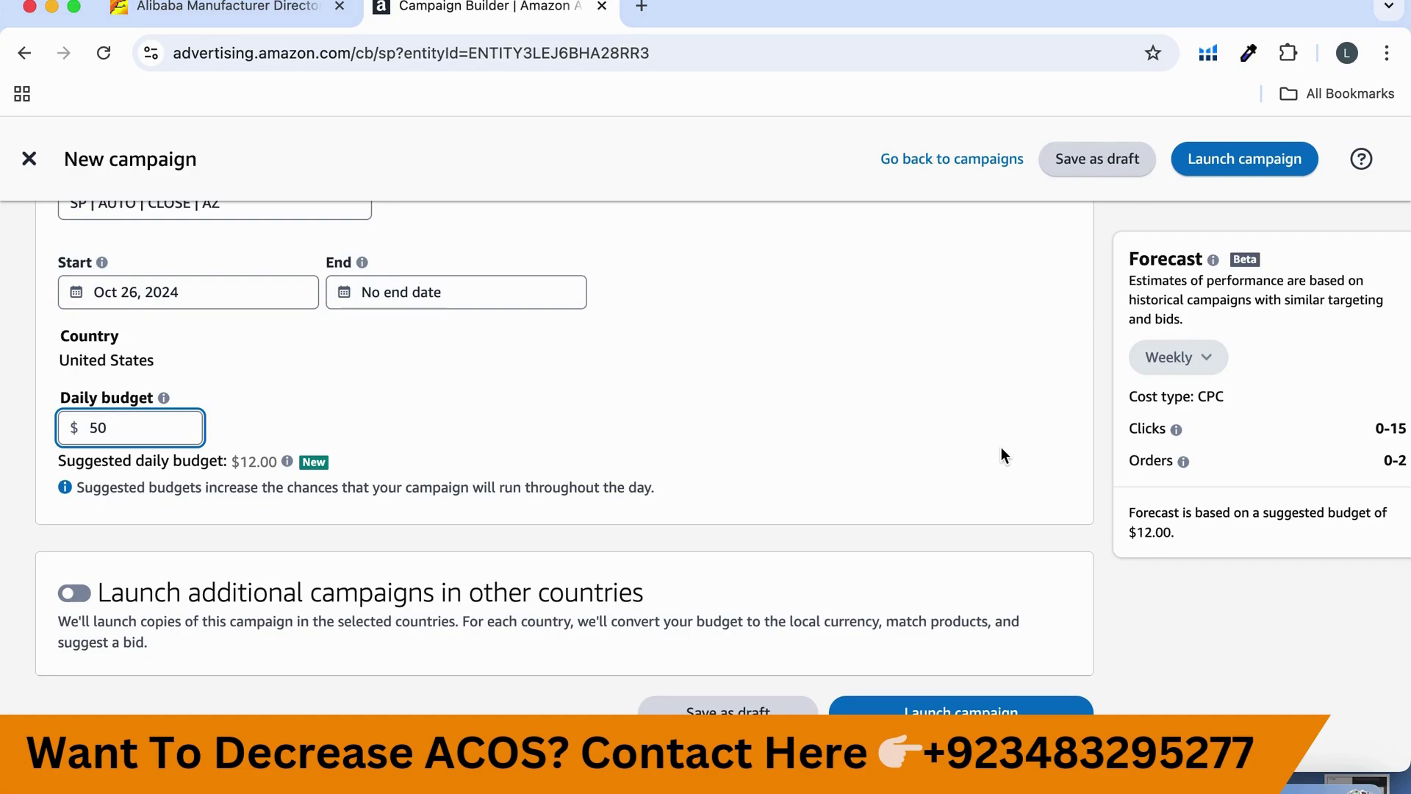
Switch the campaign from automatic to manual targeting.
{"action": "scroll", "coordinate": [1001, 447], "scroll_direction": "up", "scroll_amount": 15}
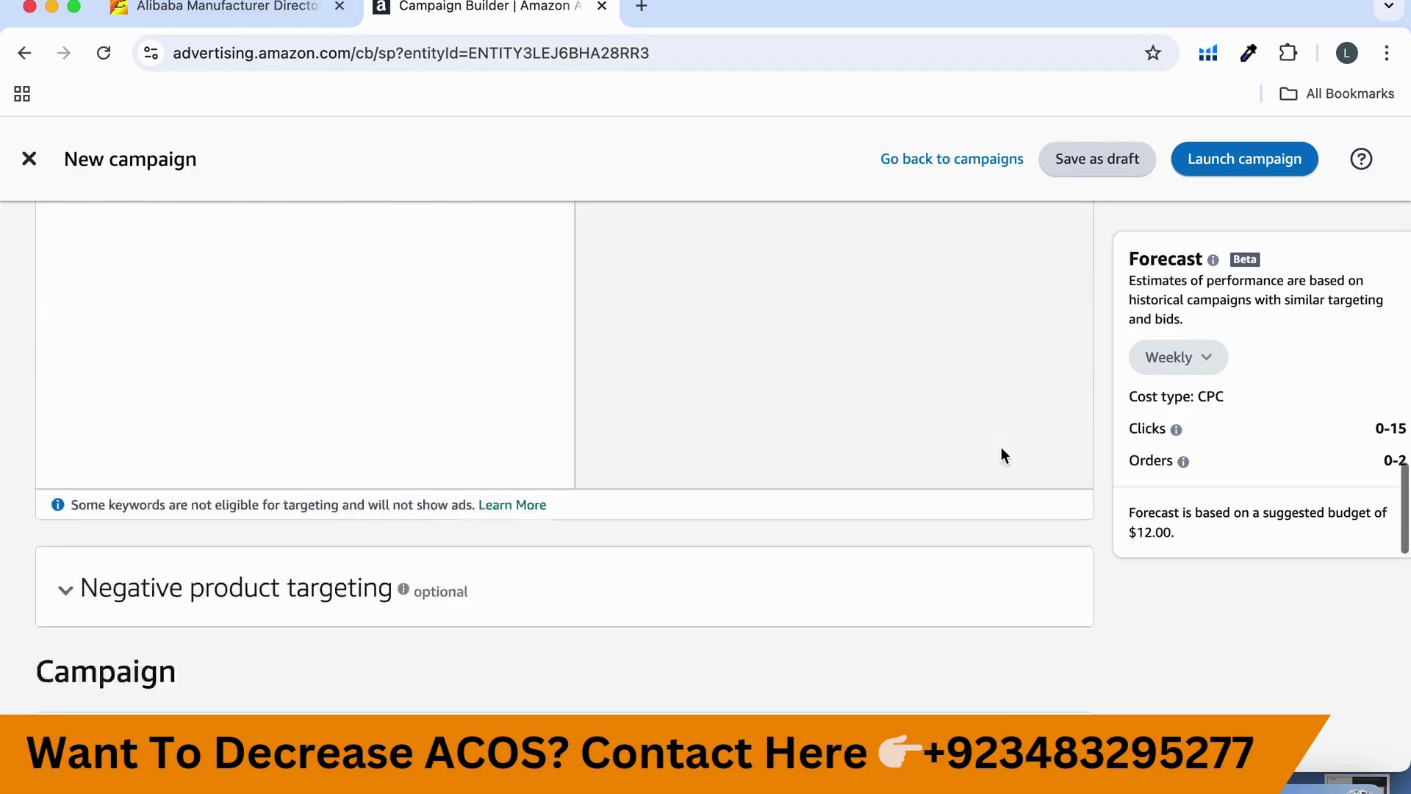
{"action": "scroll", "coordinate": [1001, 447], "scroll_direction": "up", "scroll_amount": 10}
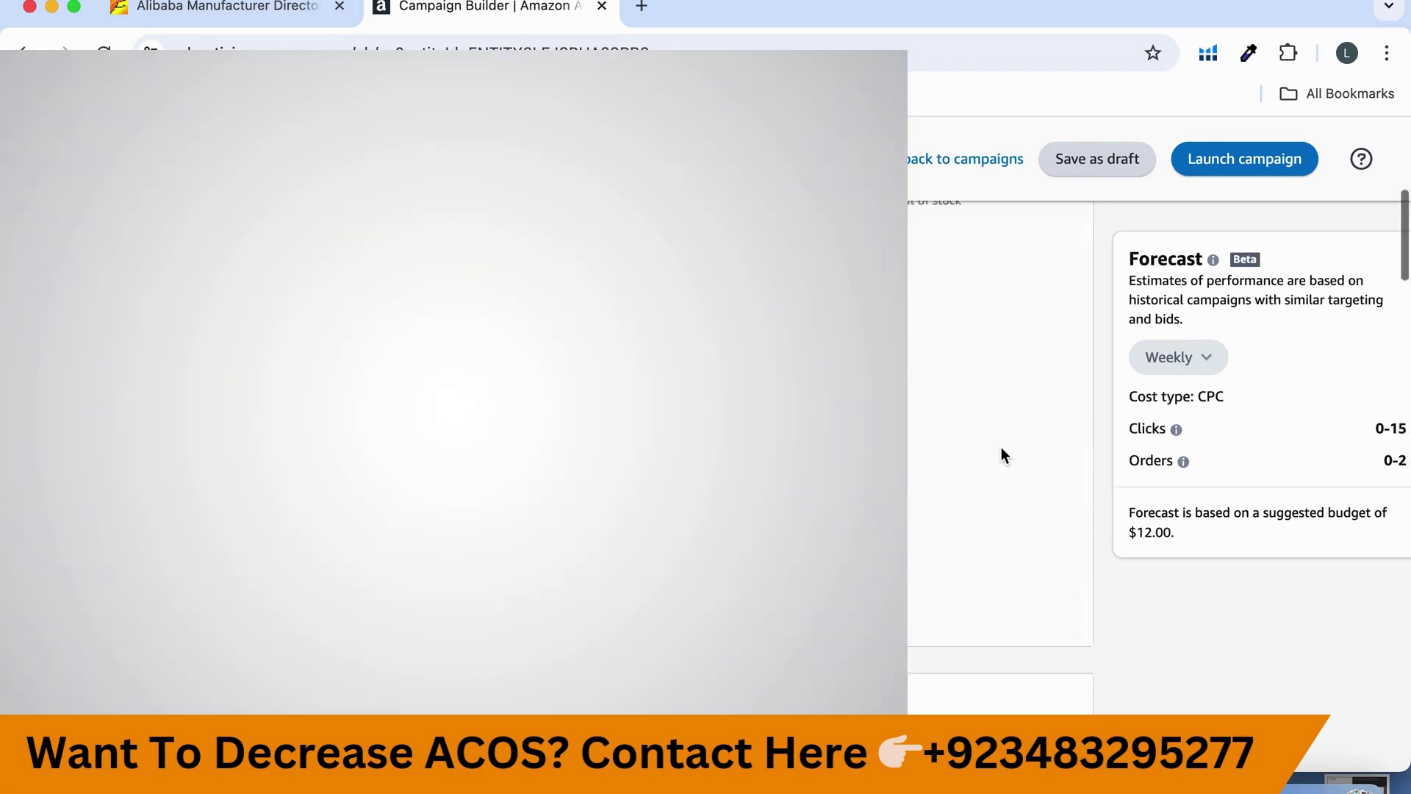
{"action": "scroll", "coordinate": [1001, 447], "scroll_direction": "up", "scroll_amount": 5}
{"action": "scroll", "coordinate": [1001, 453], "scroll_direction": "down", "scroll_amount": 2}
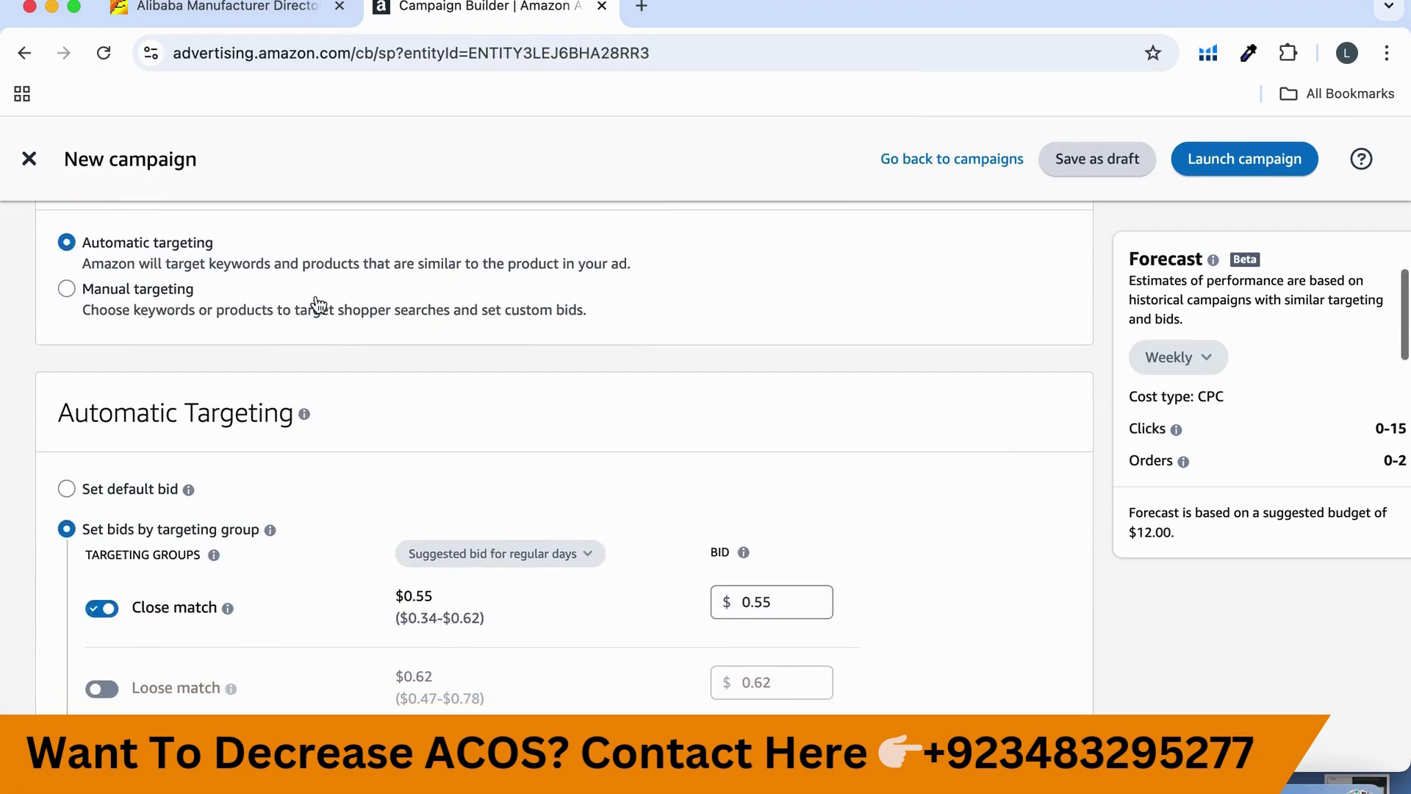
{"action": "left_click", "coordinate": [88, 300]}
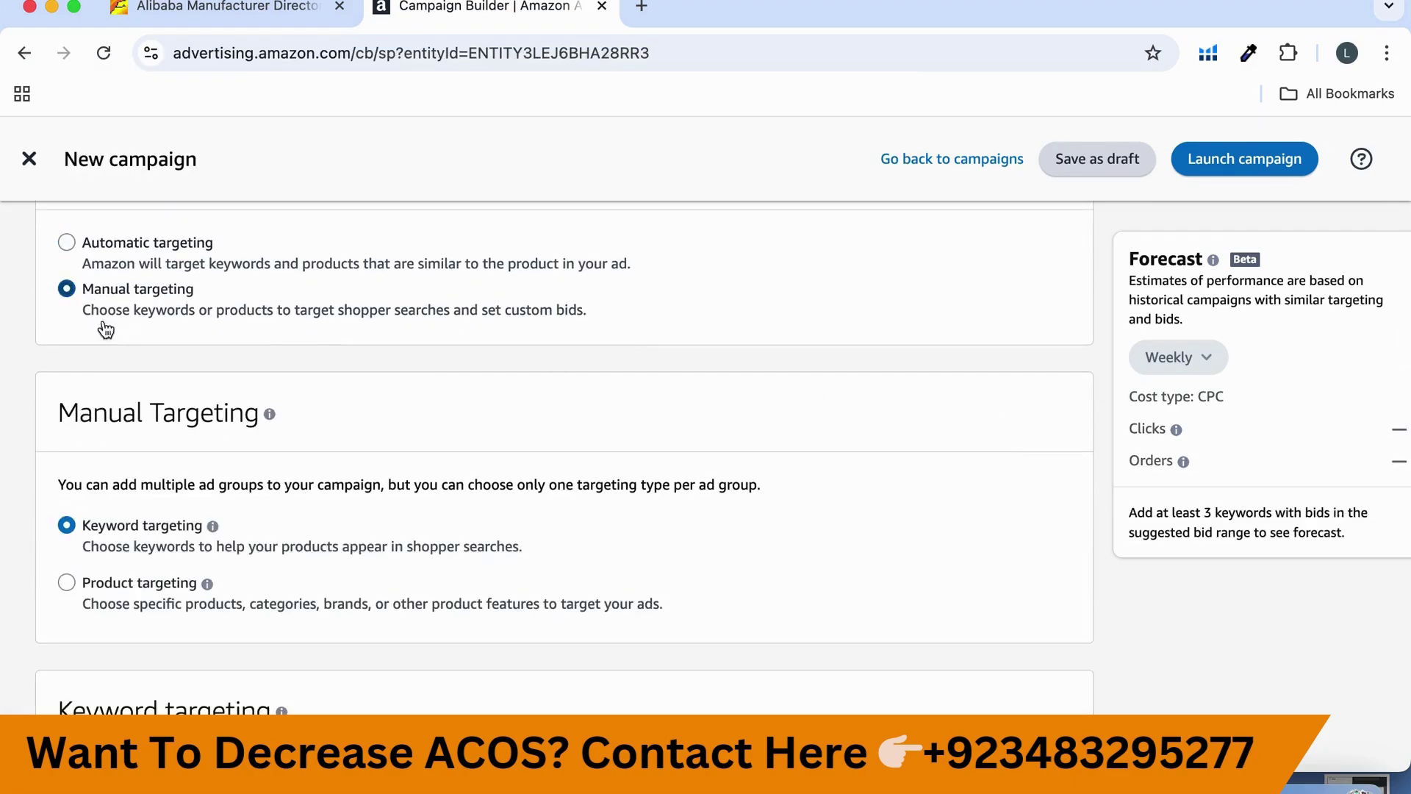
Exclude Broad and Phrase from the keyword targeting match types, keeping only Exact.
{"action": "scroll", "coordinate": [170, 510], "scroll_direction": "down", "scroll_amount": 4}
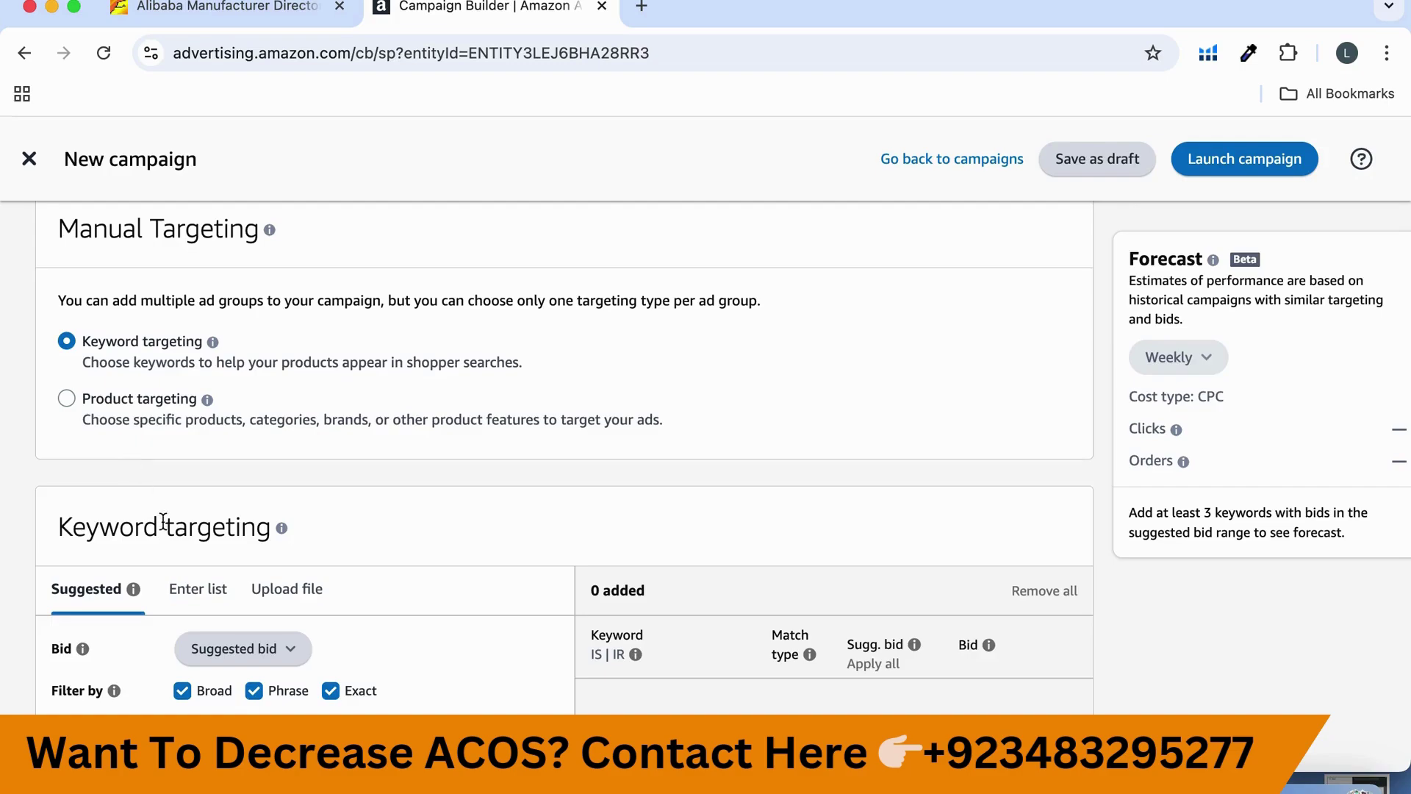
{"action": "scroll", "coordinate": [163, 522], "scroll_direction": "down", "scroll_amount": 3}
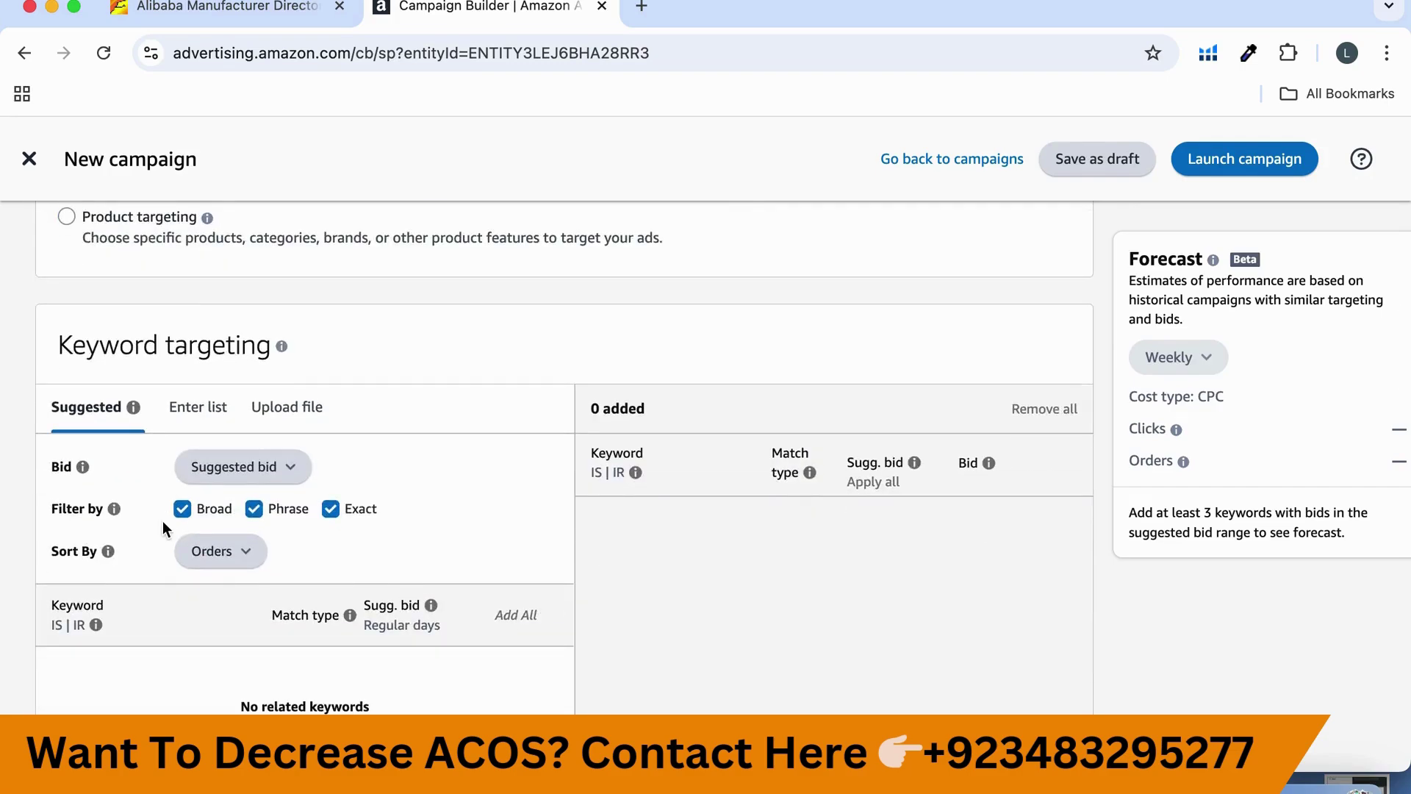
{"action": "scroll", "coordinate": [326, 528], "scroll_direction": "down", "scroll_amount": 2}
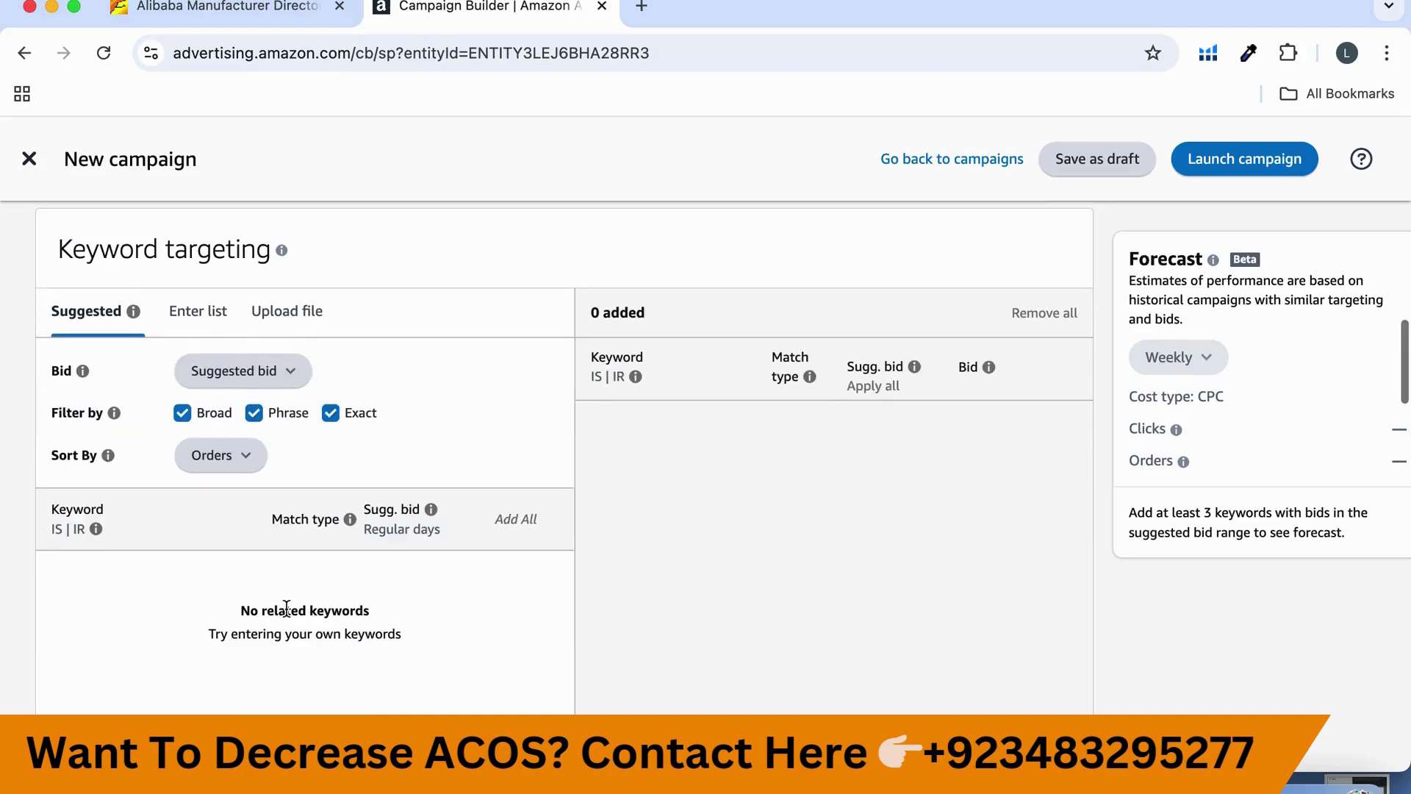
{"action": "mouse_move", "coordinate": [114, 412]}
{"action": "left_click", "coordinate": [256, 416]}
{"action": "left_click", "coordinate": [182, 415]}
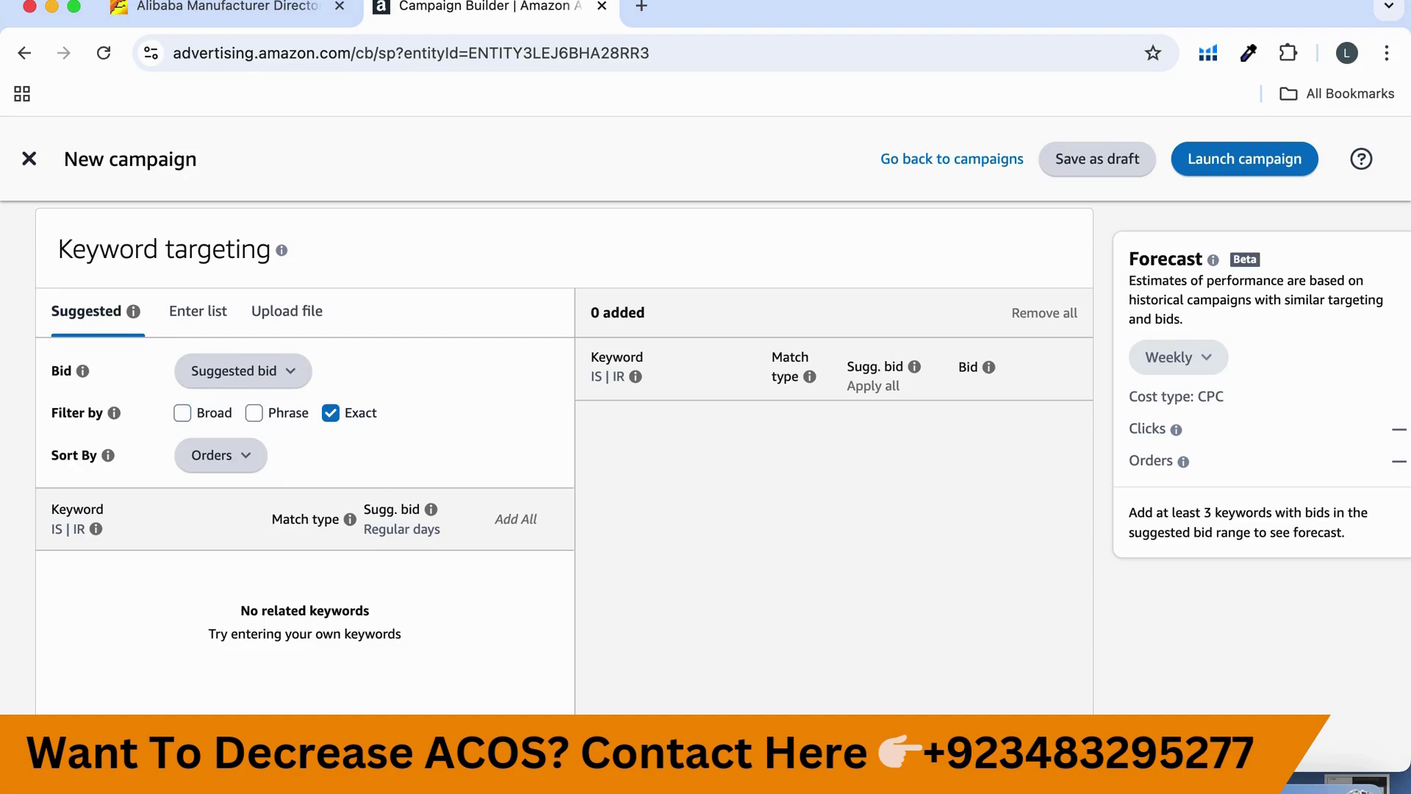
Add the keyword "T SHIRT" from an entered list as an exact match with an alternate bid of $0.68.
{"action": "left_click", "coordinate": [188, 311]}
{"action": "left_click", "coordinate": [229, 489]}
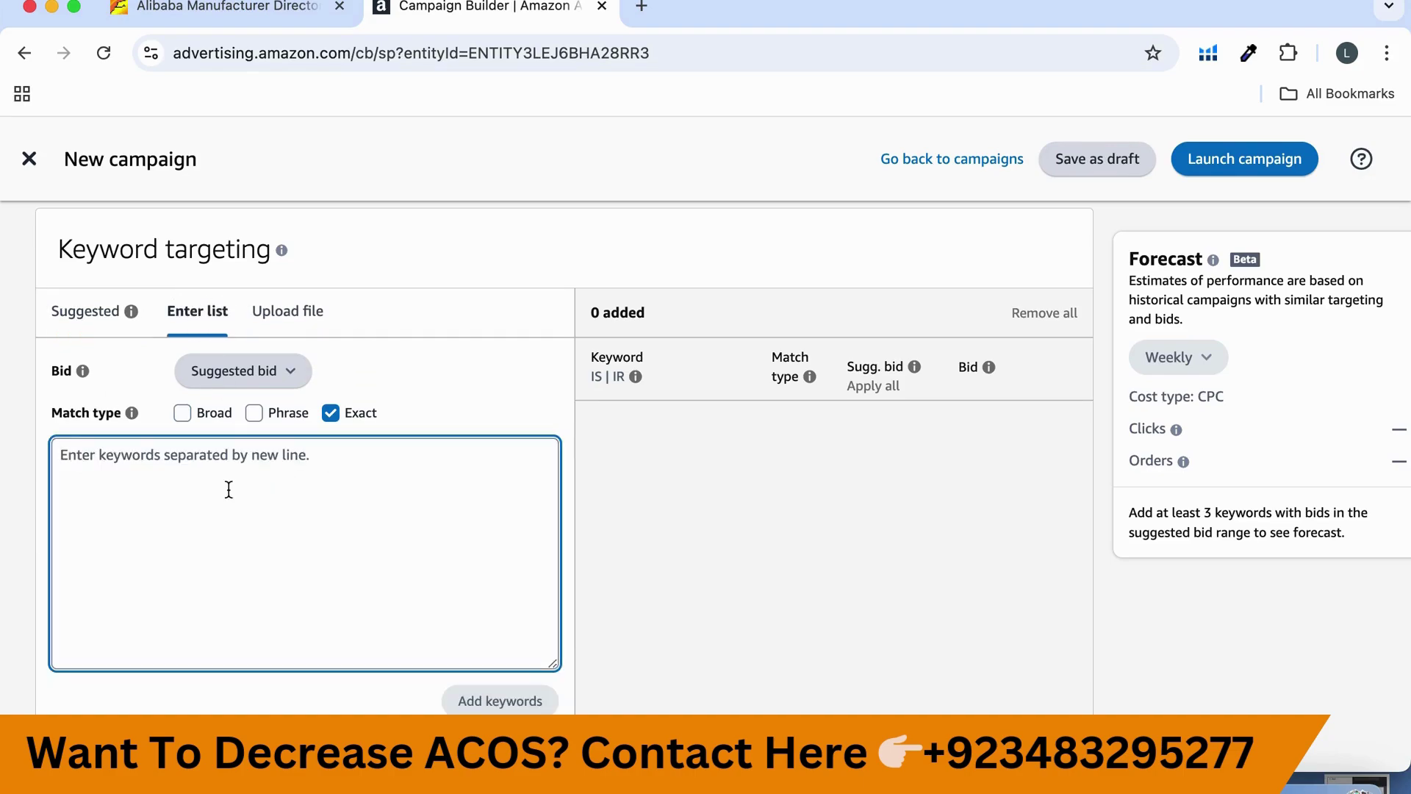
{"action": "type", "text": "T SHIRT"}
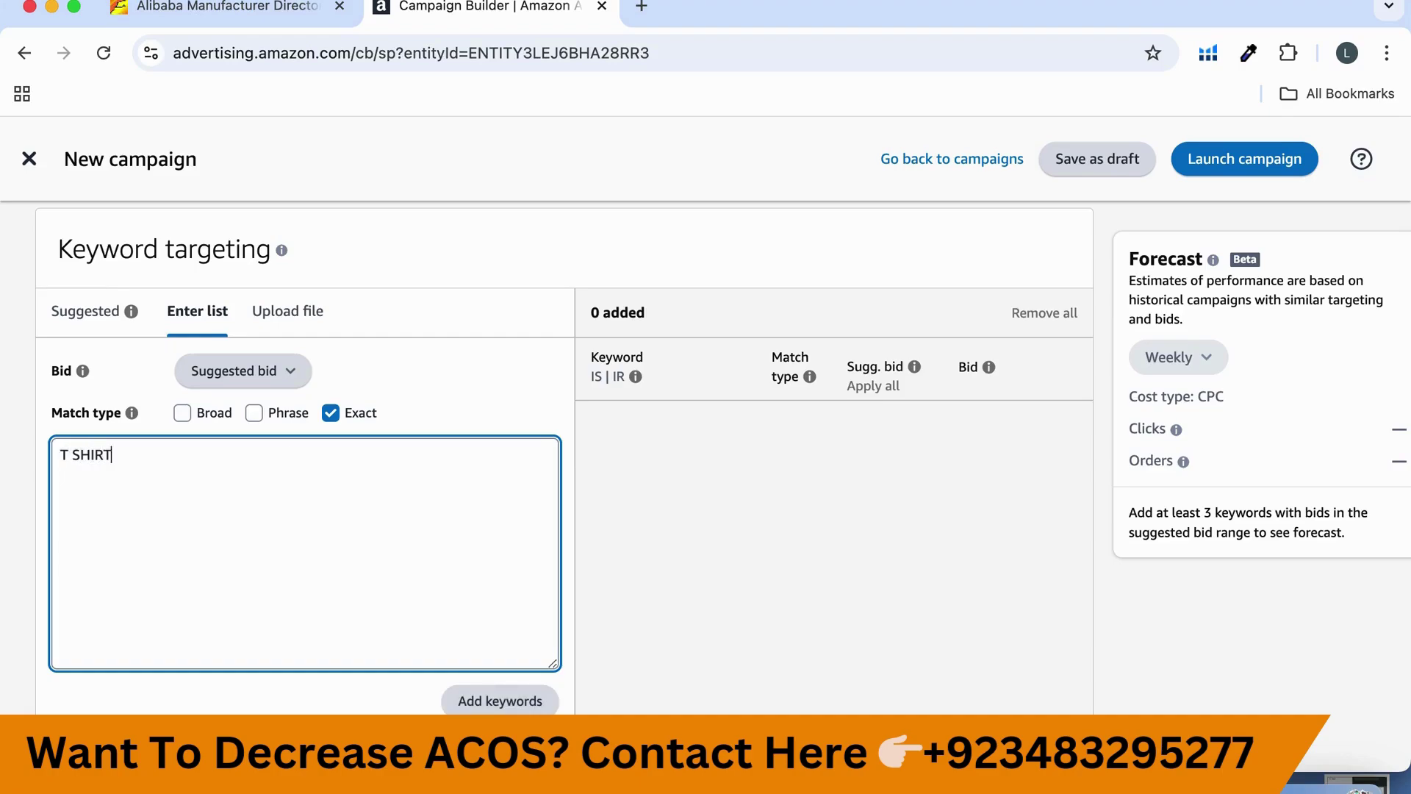
{"action": "key", "text": "Return"}
{"action": "left_click", "coordinate": [499, 700]}
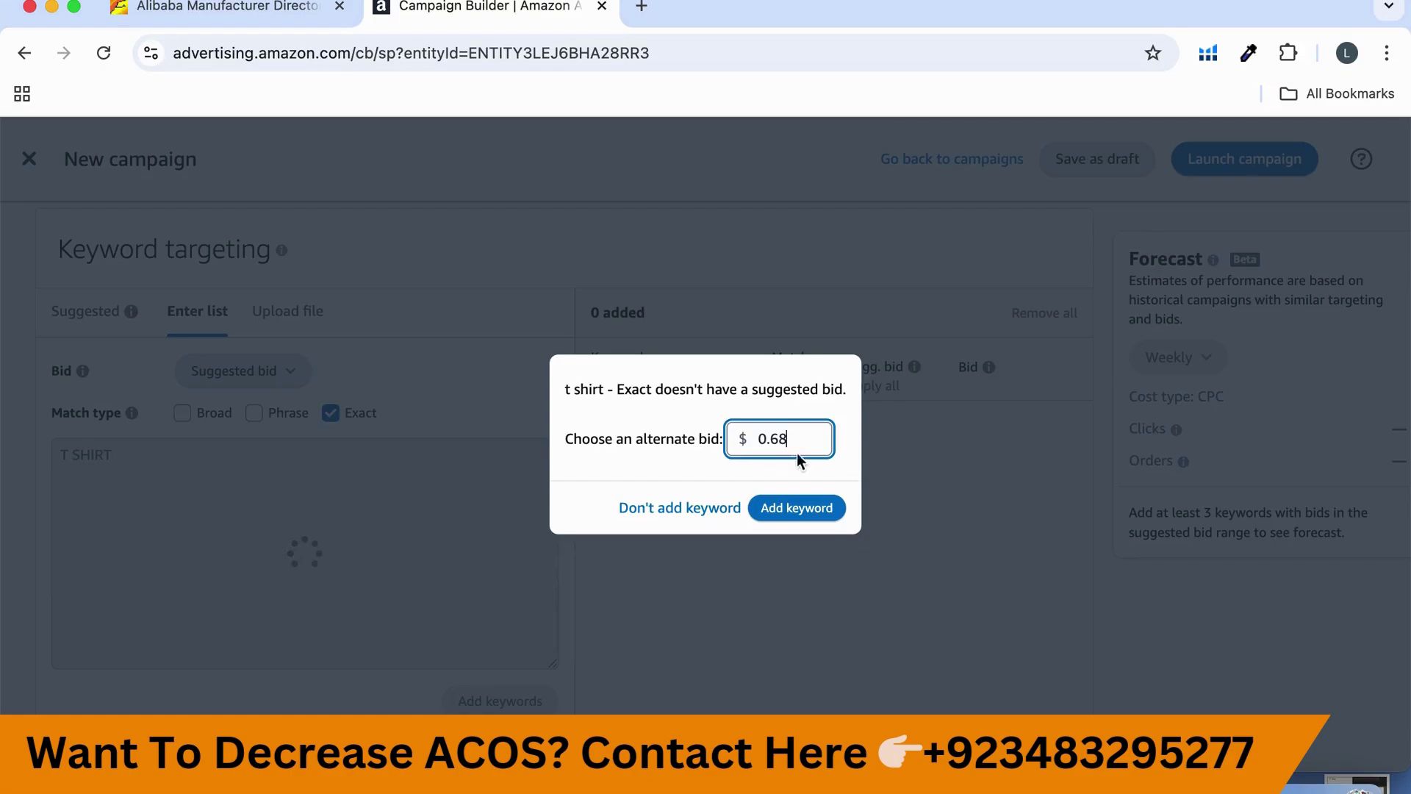
{"action": "left_click", "coordinate": [802, 507]}
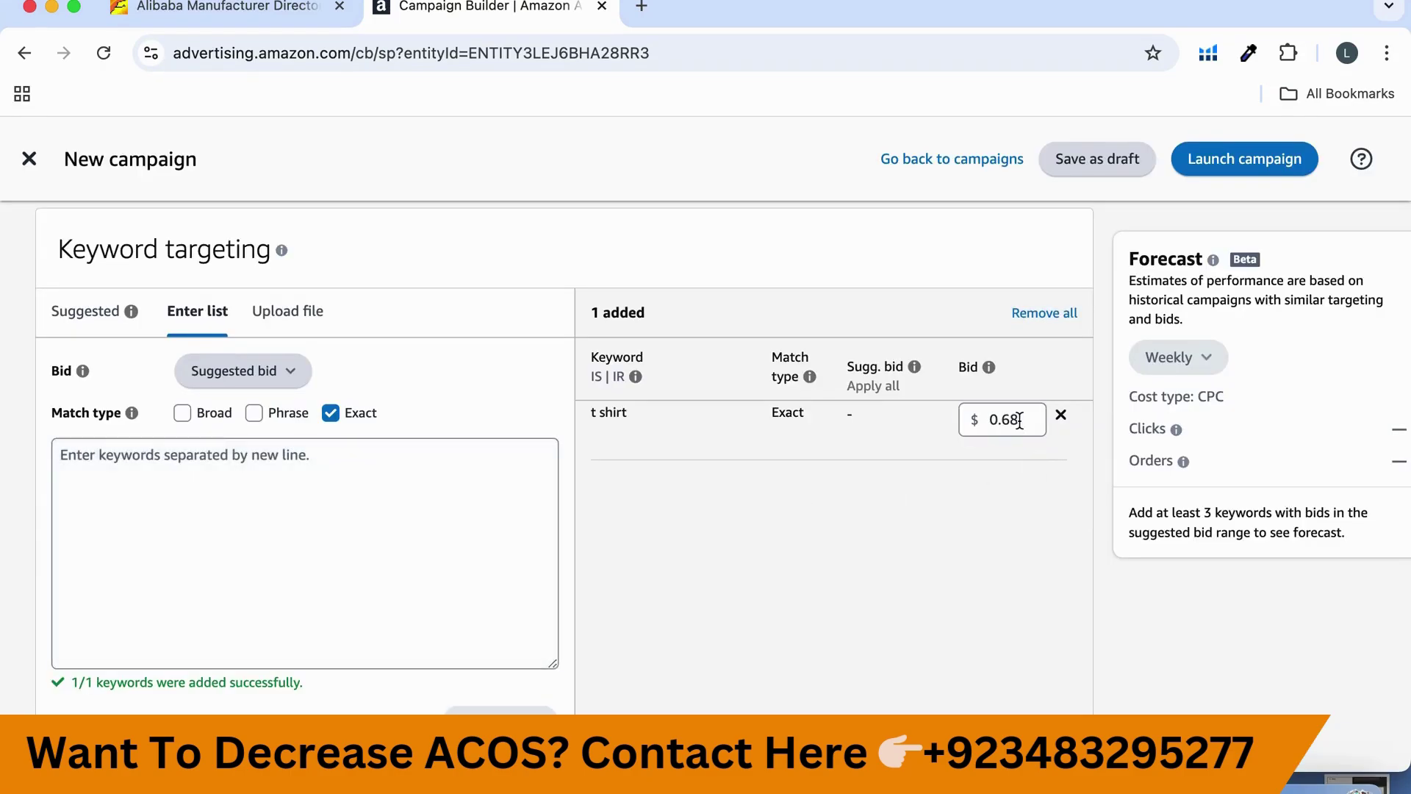
{"action": "left_click", "coordinate": [1019, 420]}
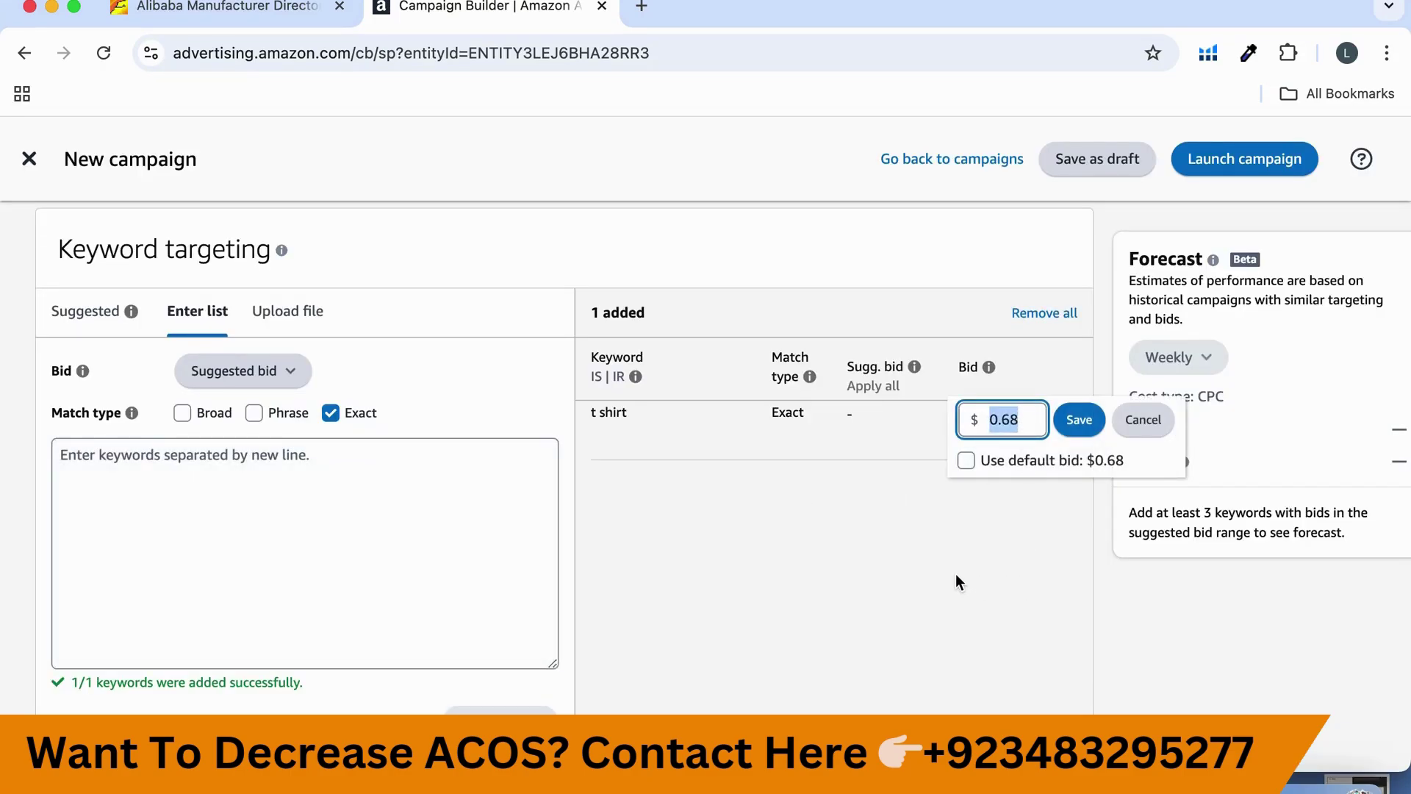
{"action": "left_click", "coordinate": [1004, 580]}
Review the negative keyword targeting, bidding strategy, campaign name and daily budget of the manual campaign down to the launch options.
{"action": "scroll", "coordinate": [946, 644], "scroll_direction": "down", "scroll_amount": 10}
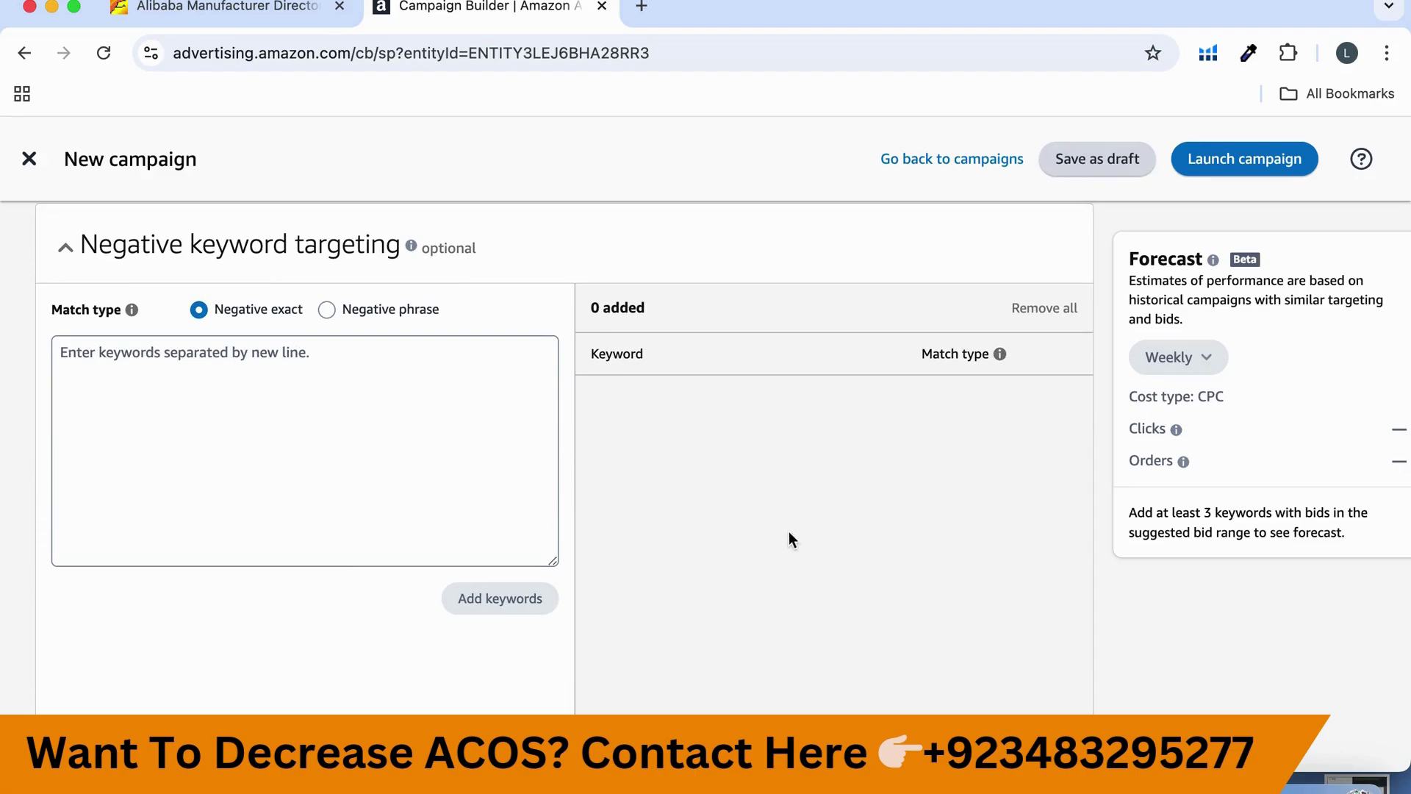
{"action": "scroll", "coordinate": [478, 554], "scroll_direction": "down", "scroll_amount": 3}
{"action": "scroll", "coordinate": [478, 555], "scroll_direction": "up", "scroll_amount": 3}
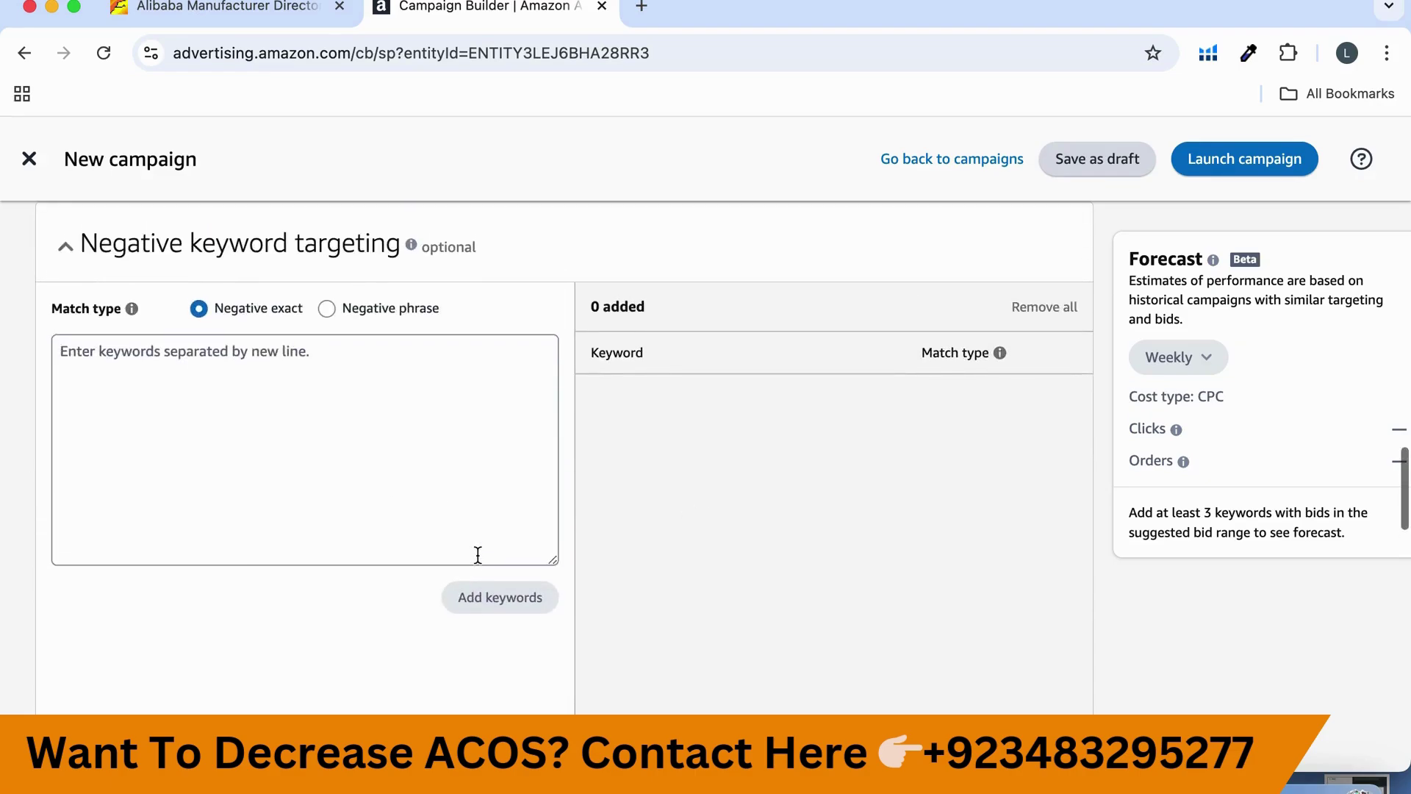
{"action": "scroll", "coordinate": [477, 554], "scroll_direction": "down", "scroll_amount": 10}
{"action": "scroll", "coordinate": [478, 562], "scroll_direction": "up", "scroll_amount": 4}
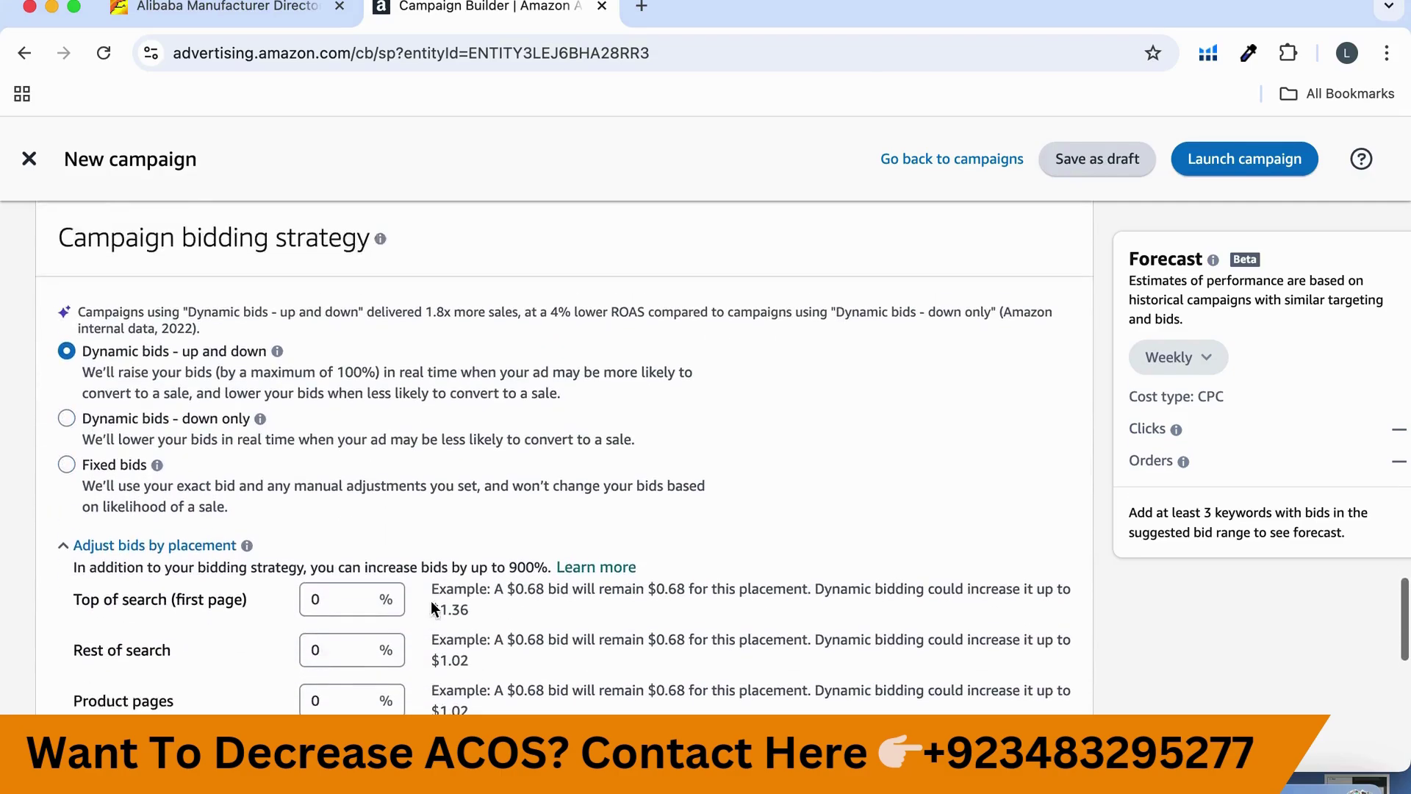
{"action": "scroll", "coordinate": [433, 610], "scroll_direction": "down", "scroll_amount": 6}
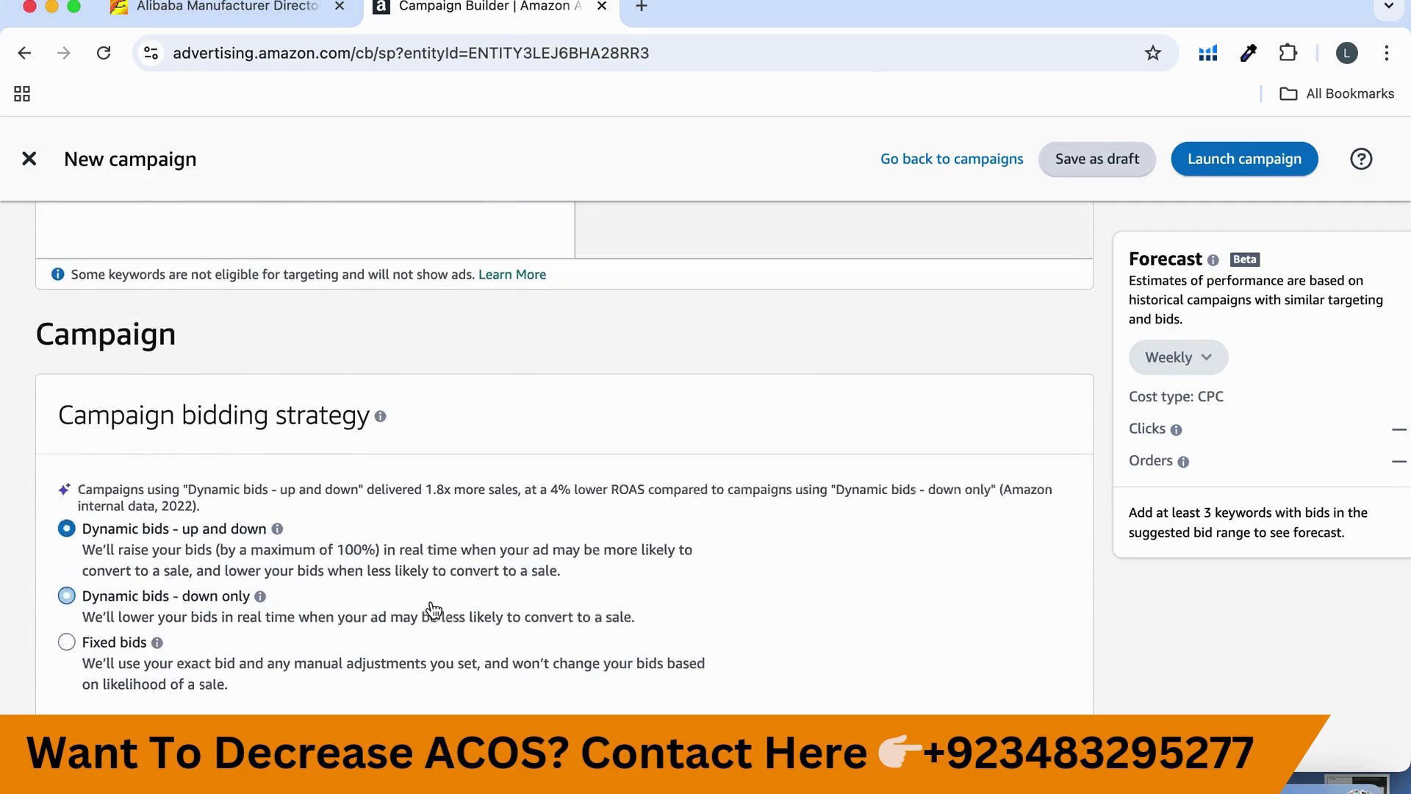
{"action": "scroll", "coordinate": [510, 677], "scroll_direction": "down", "scroll_amount": 3}
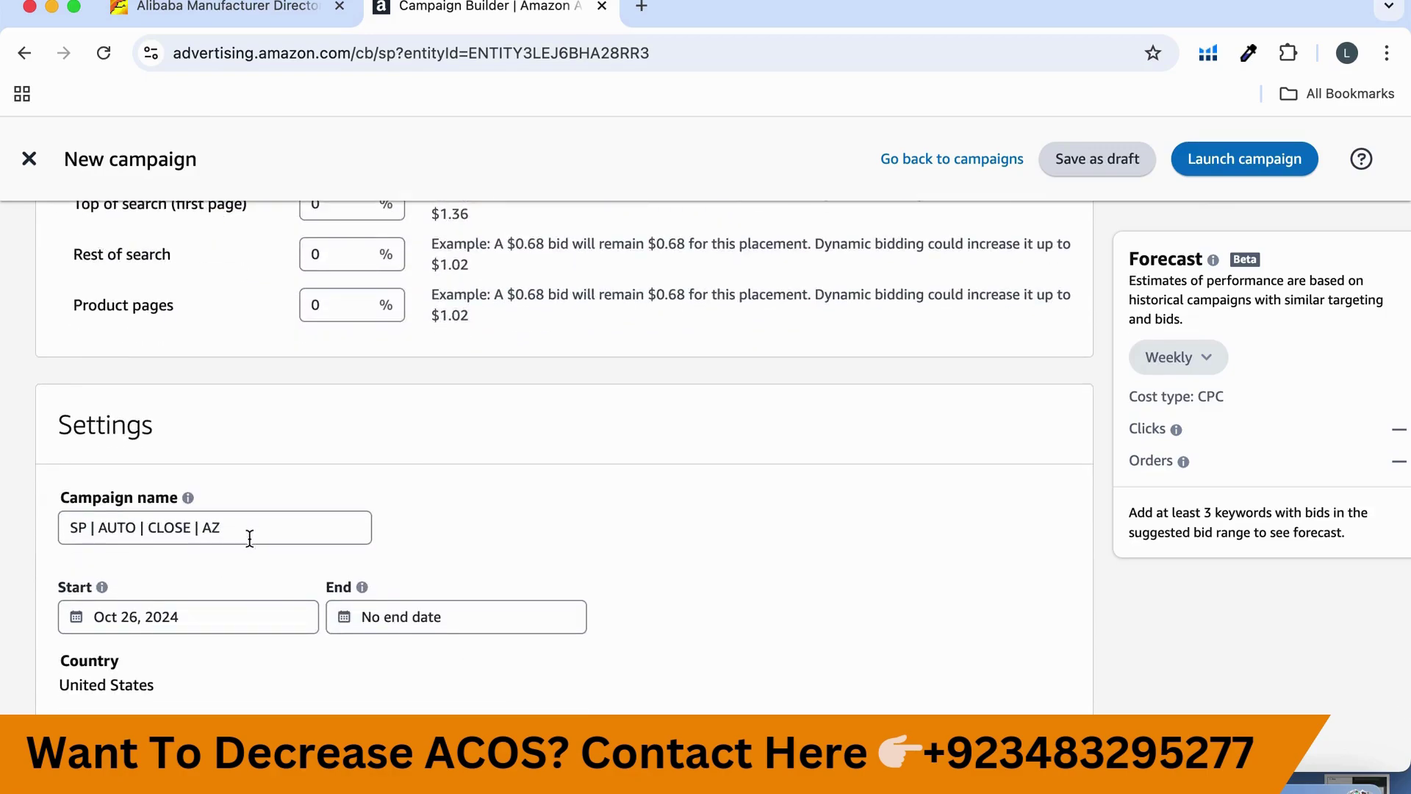
{"action": "left_click", "coordinate": [140, 528]}
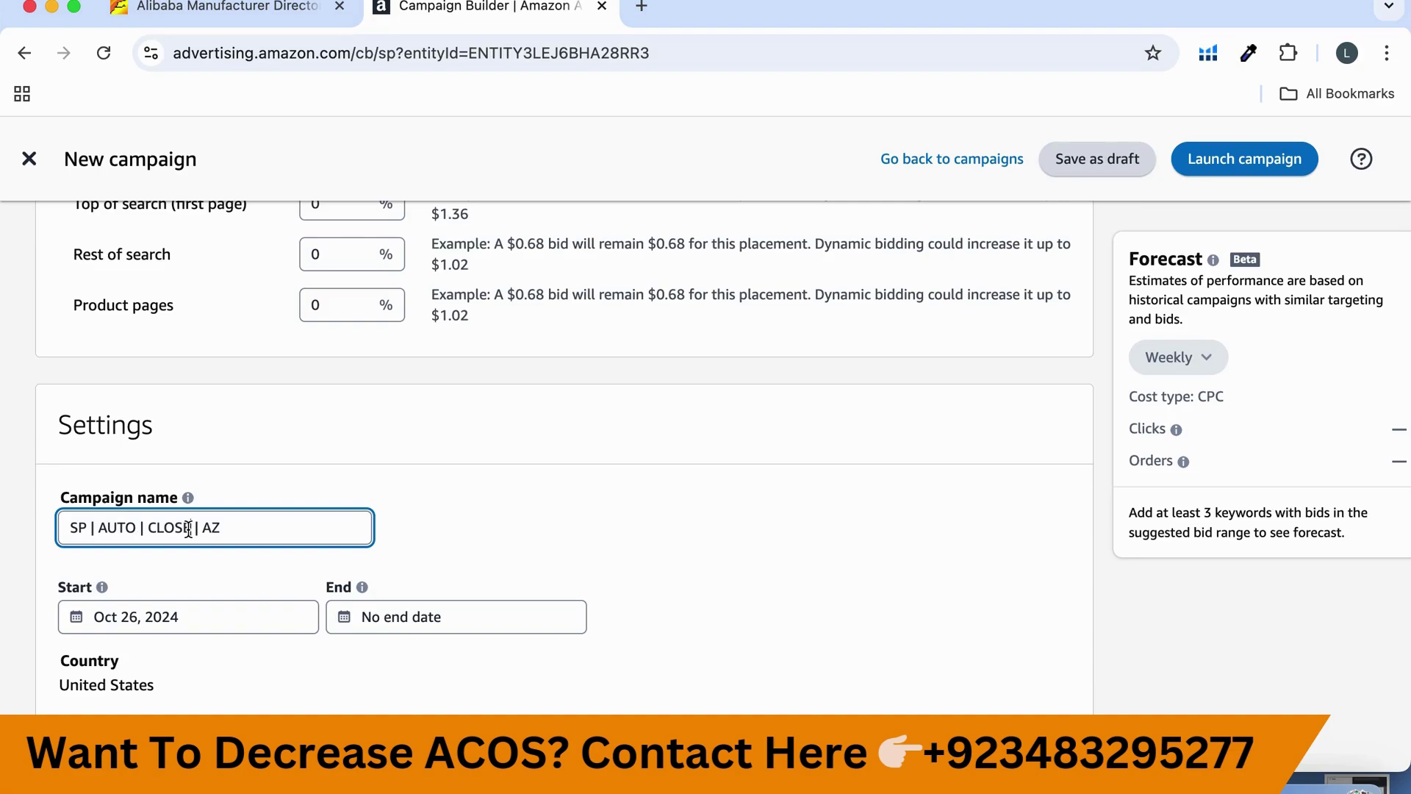
{"action": "scroll", "coordinate": [317, 617], "scroll_direction": "down", "scroll_amount": 3}
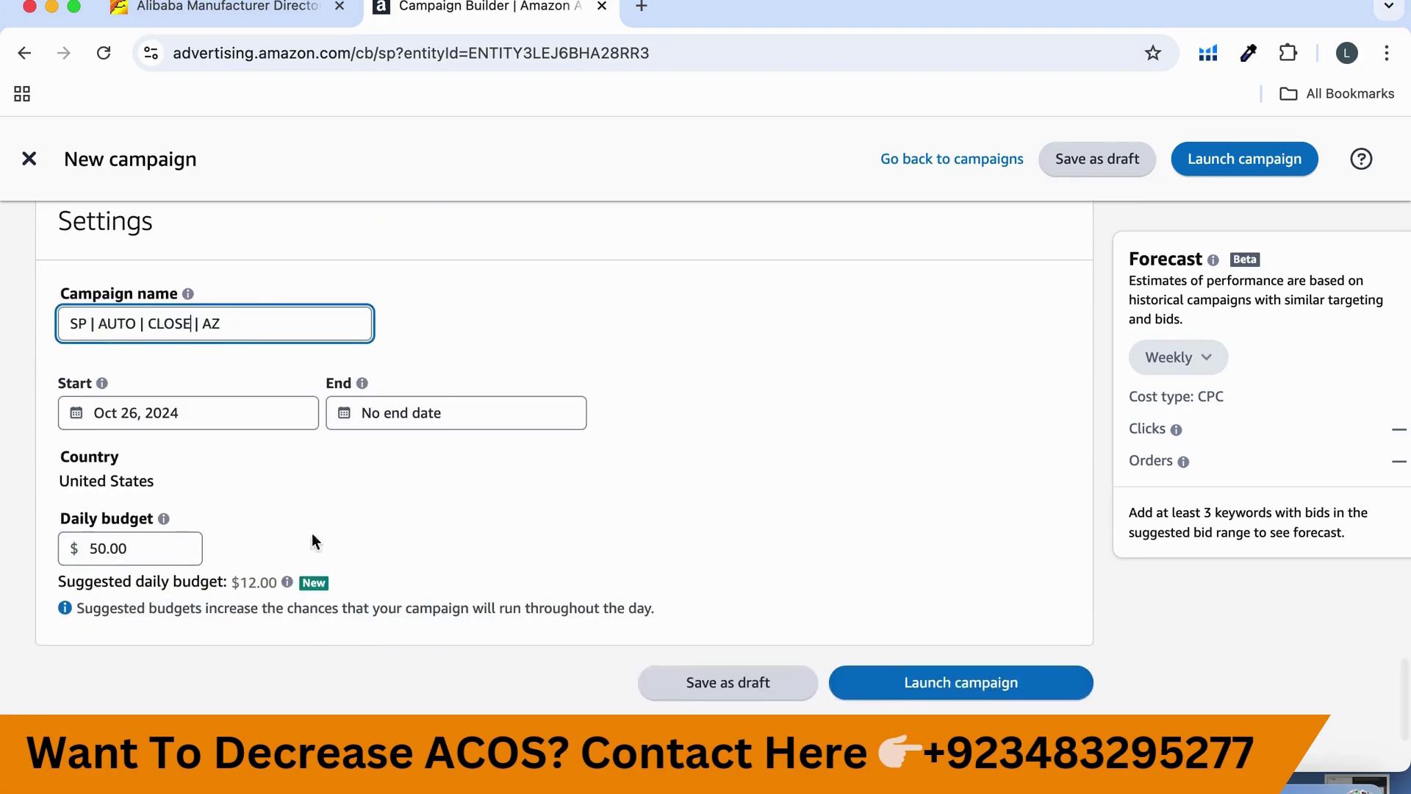
{"action": "scroll", "coordinate": [293, 650], "scroll_direction": "down", "scroll_amount": 2}
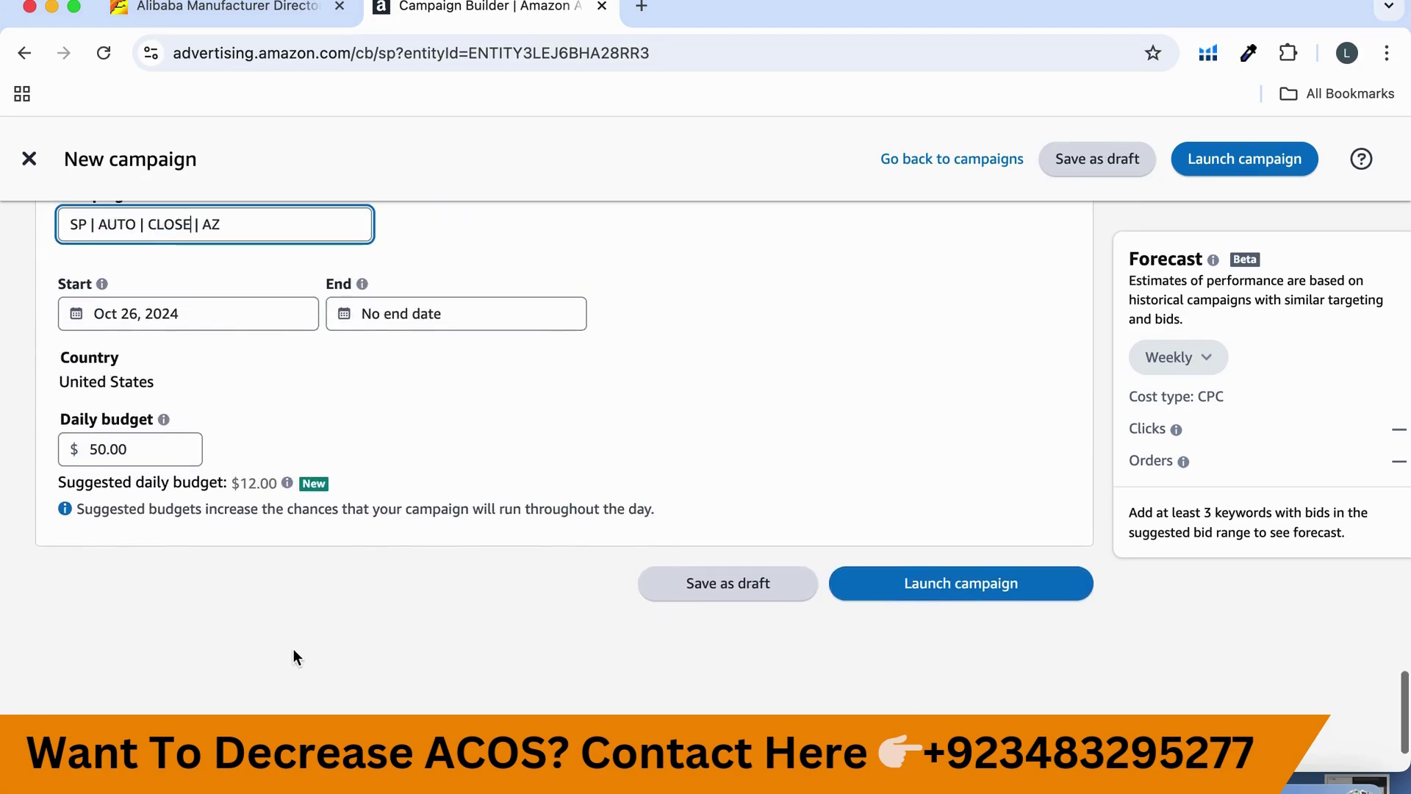